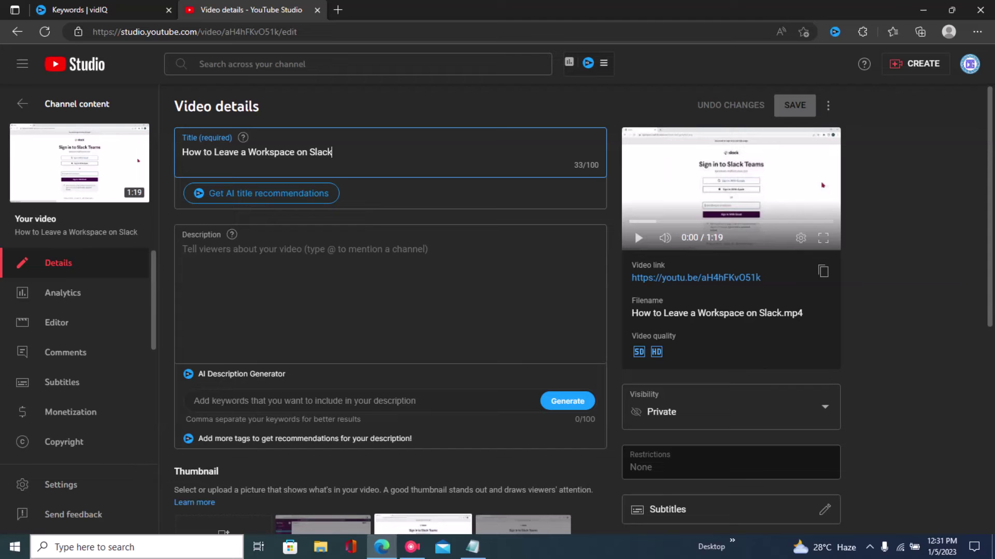
Step: Return to the channel content list and review the SEO title section of the outline in Notepad
left_click(77, 103)
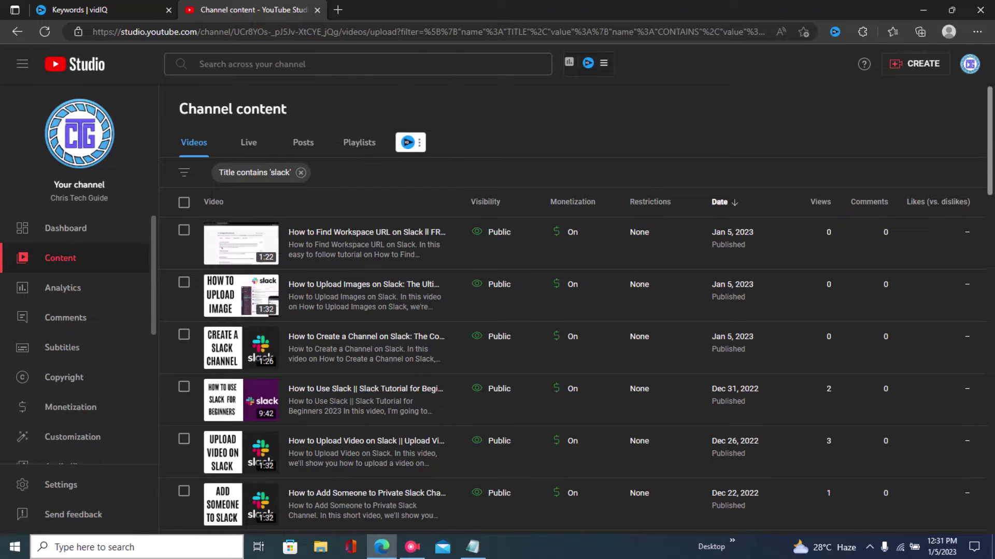
left_click(472, 547)
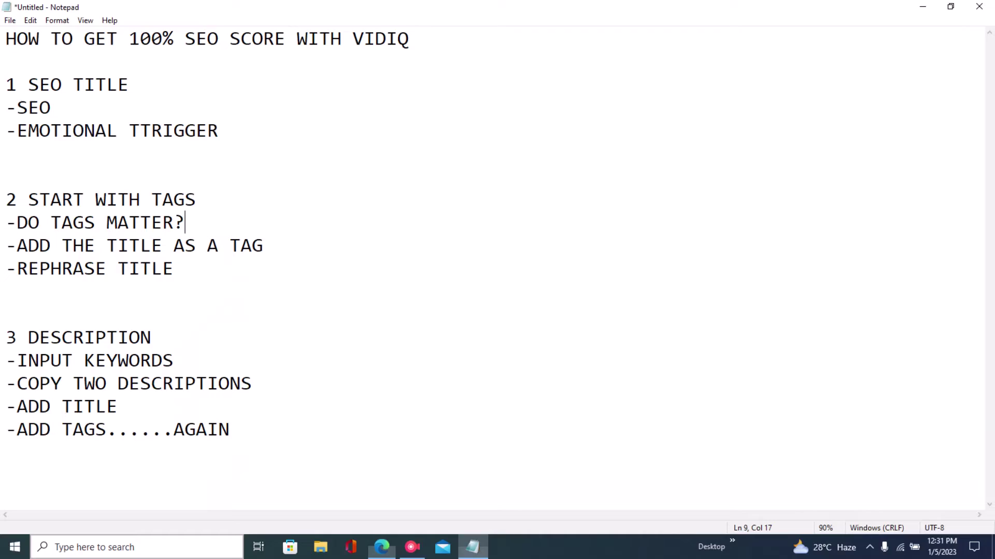
left_click_drag(5, 38, 6, 62)
left_click(129, 84)
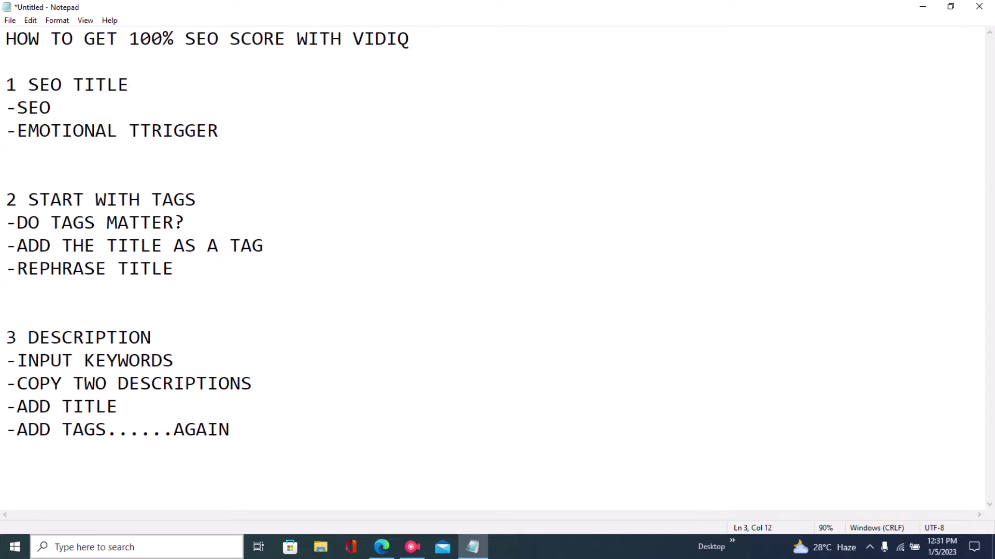
left_click_drag(5, 84, 129, 85)
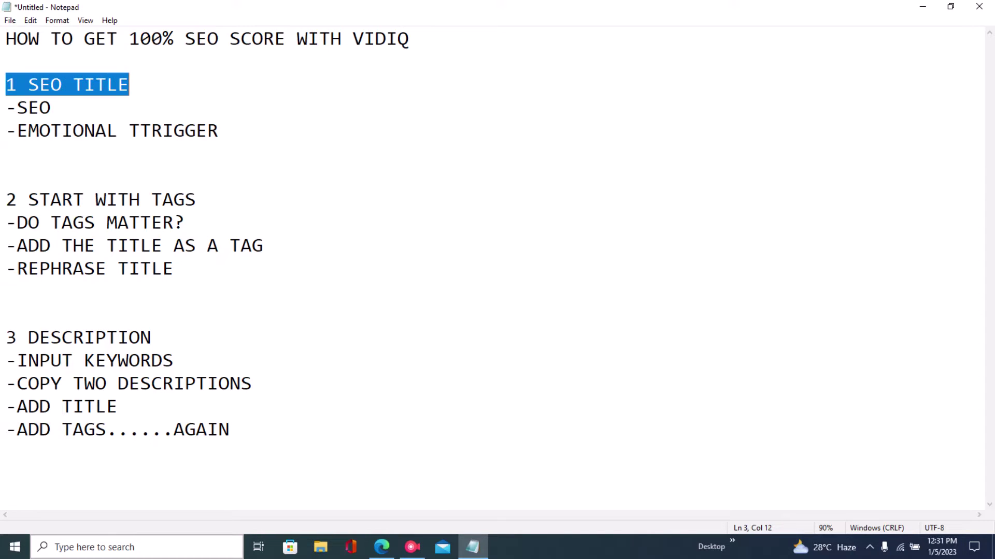
left_click(196, 130)
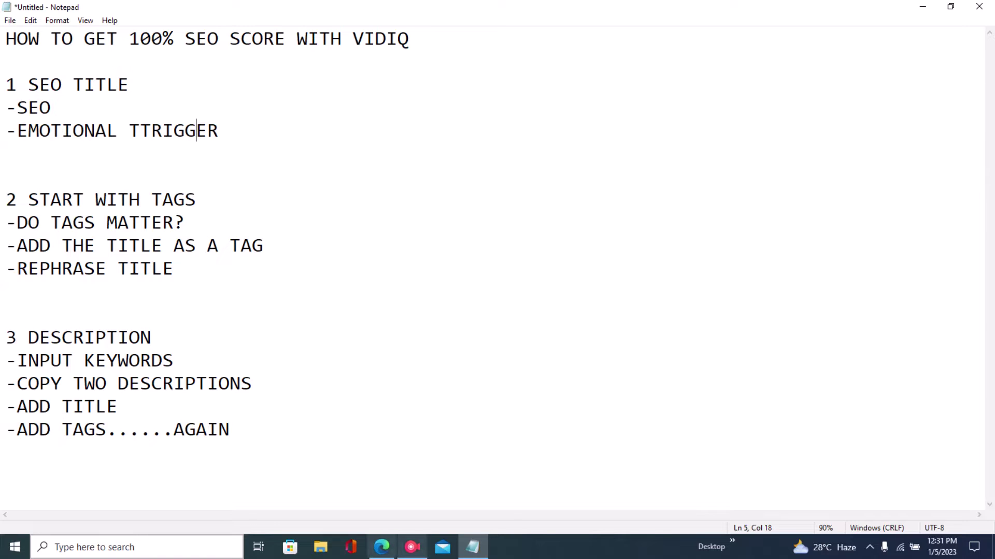
Step: Switch back to the browser and open the details of the video "How to Leave a Workspace on Slack"
left_click(381, 547)
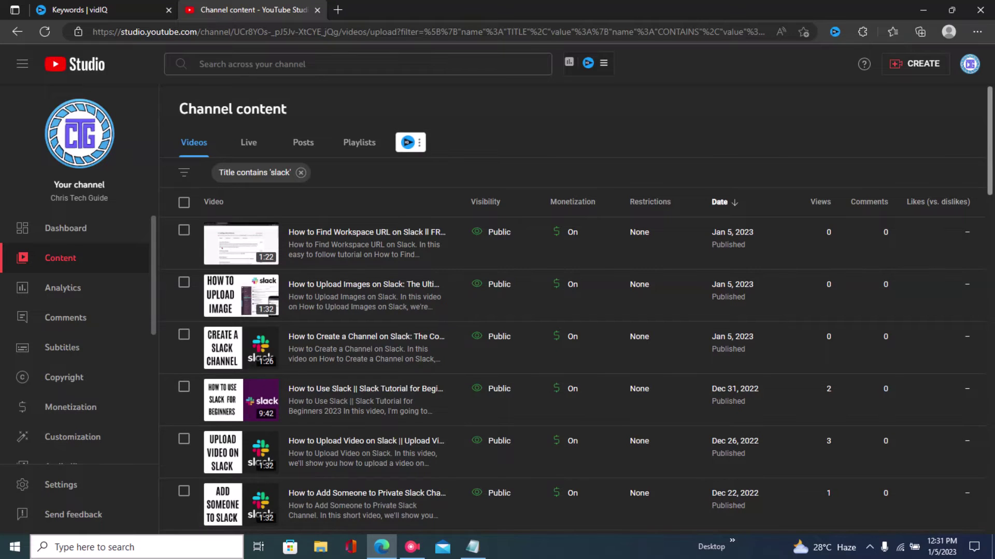
left_click_drag(989, 140, 990, 147)
scroll(579, 363, "down", 13)
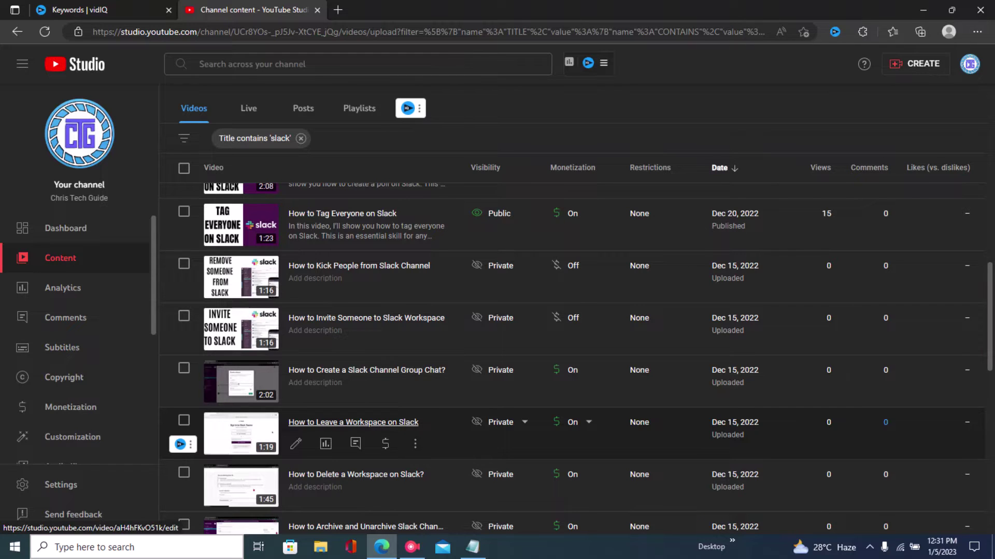
left_click(353, 422)
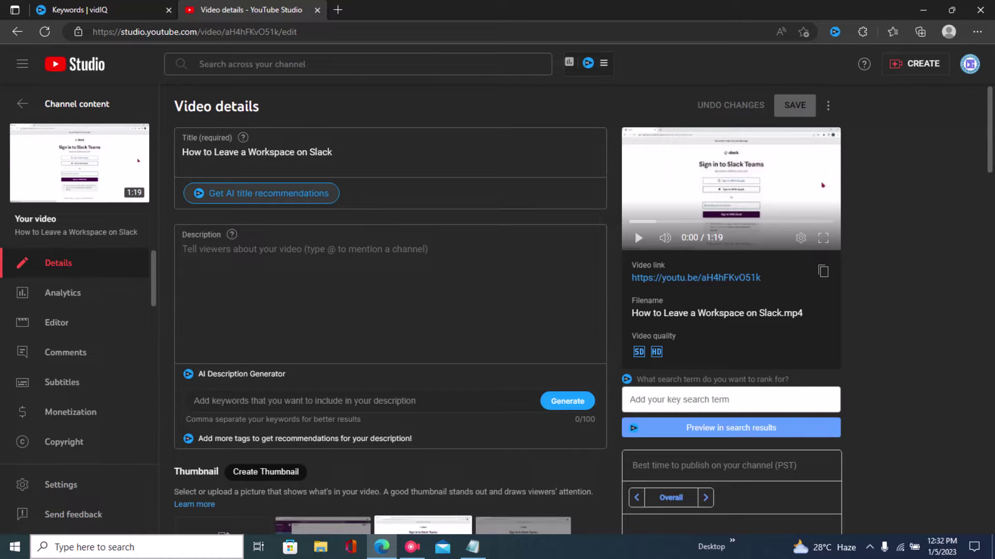
Step: Generate AI title recommendations and apply "How to Leave a workspace on Slack: A Step-By-Step Guide" as the video title
left_click(261, 193)
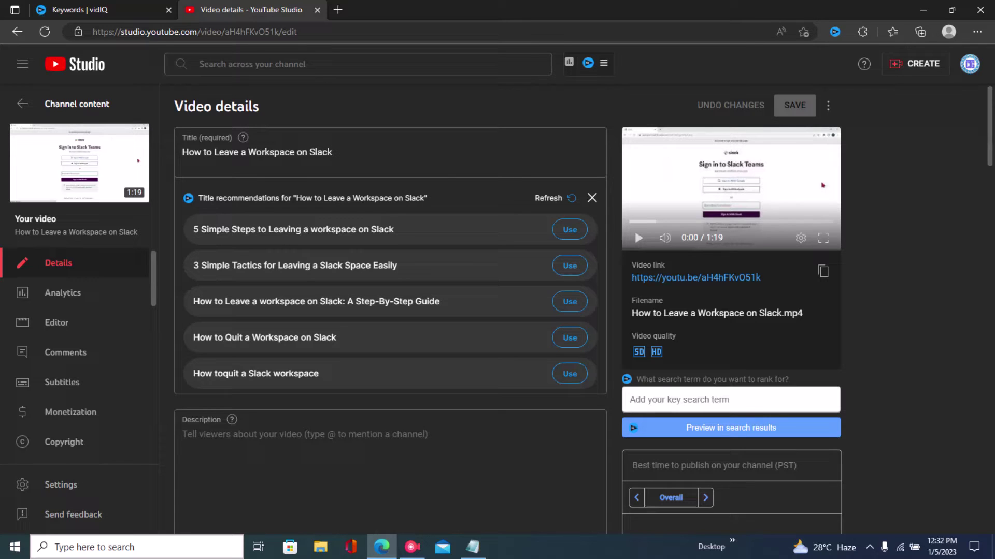
left_click(570, 302)
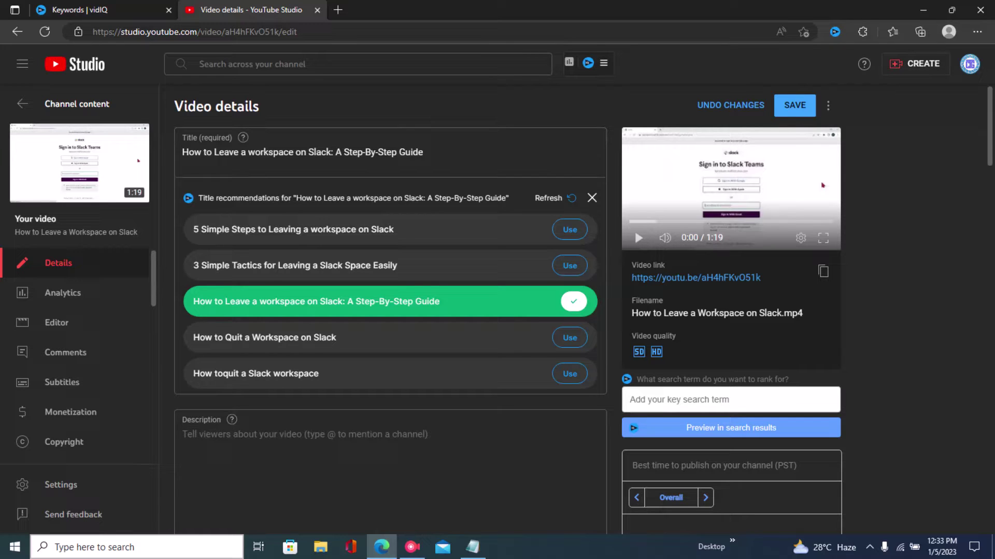
Step: Compare the SEO and emotional trigger points in the Notepad outline with the two halves of the new video title
left_click(472, 548)
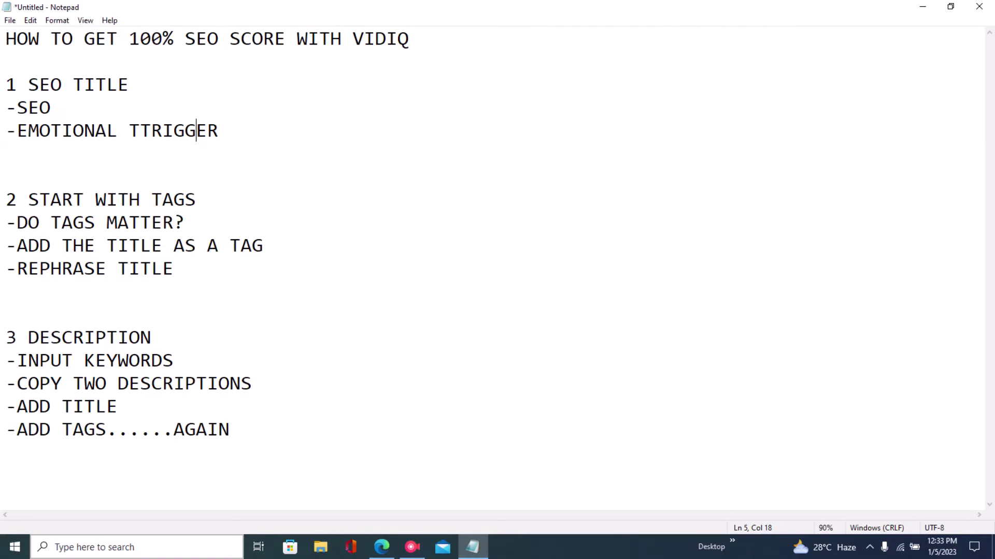
left_click_drag(16, 107, 218, 130)
left_click(7, 153)
left_click(381, 547)
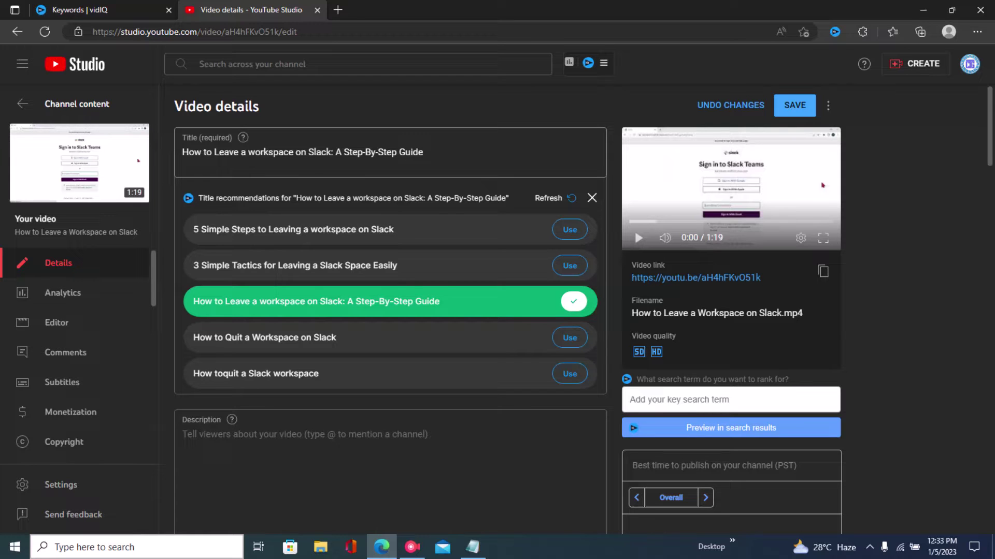
left_click_drag(183, 152, 331, 152)
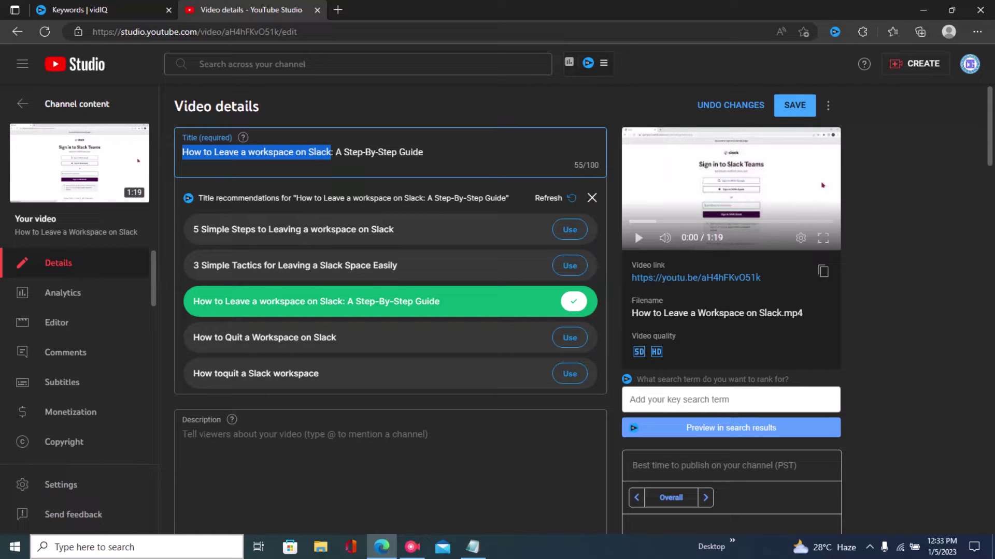
left_click(335, 151)
left_click_drag(335, 152, 424, 151)
left_click(423, 152)
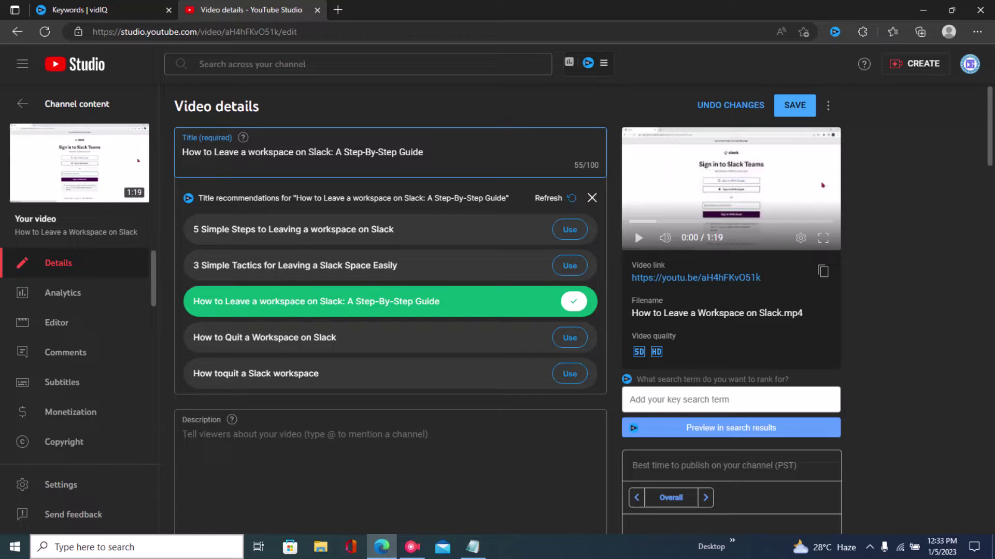
Step: Review the "Start with tags" section of the Notepad outline, including the question of whether tags matter
left_click(472, 547)
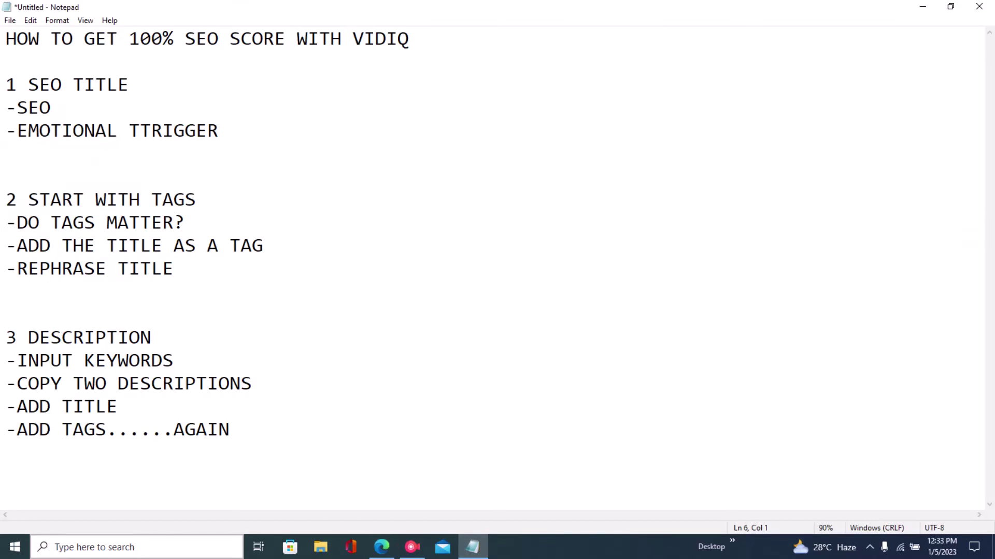
left_click_drag(28, 84, 129, 84)
left_click(7, 153)
left_click_drag(28, 199, 185, 223)
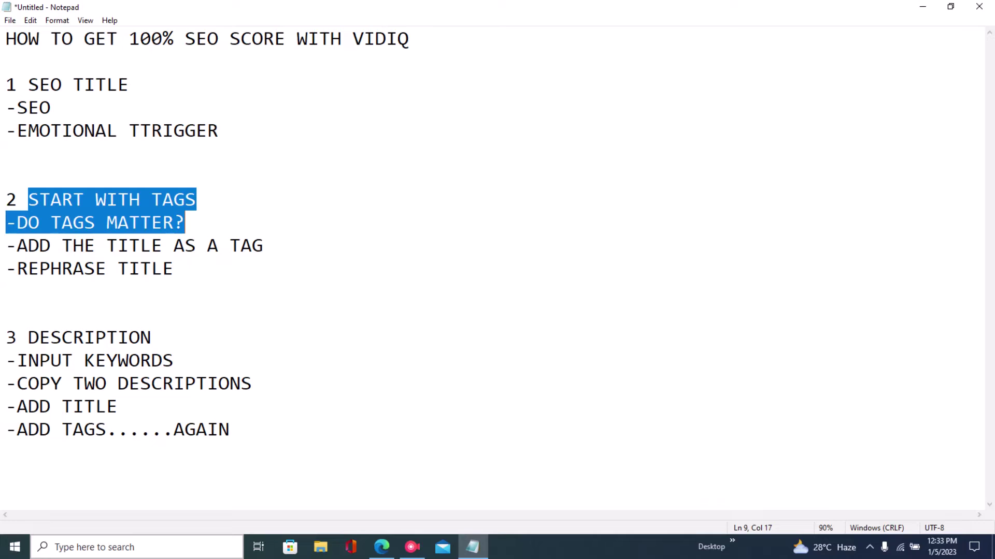
left_click(185, 223)
left_click_drag(17, 223, 185, 223)
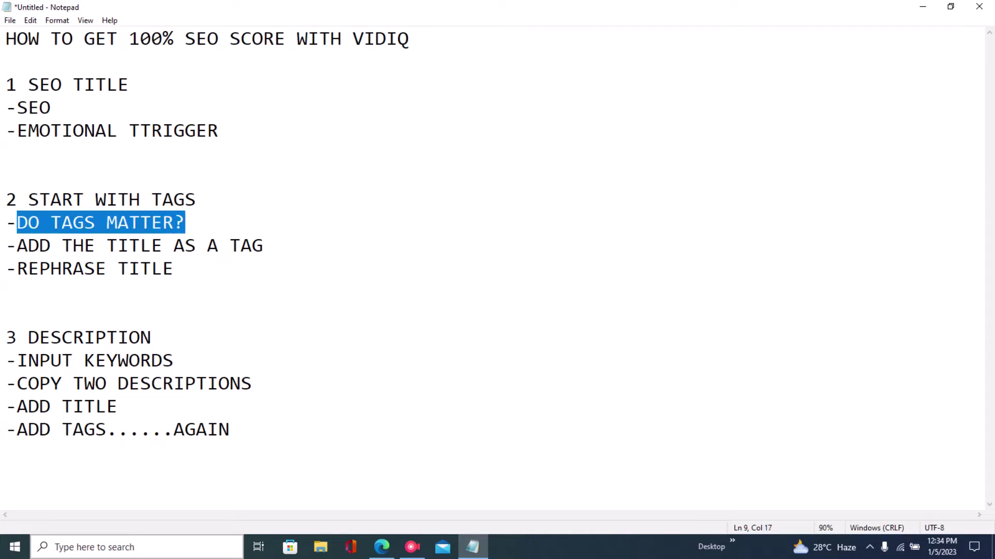
Step: Return to the video details in the browser and read YouTube's note on the role of tags
left_click(381, 547)
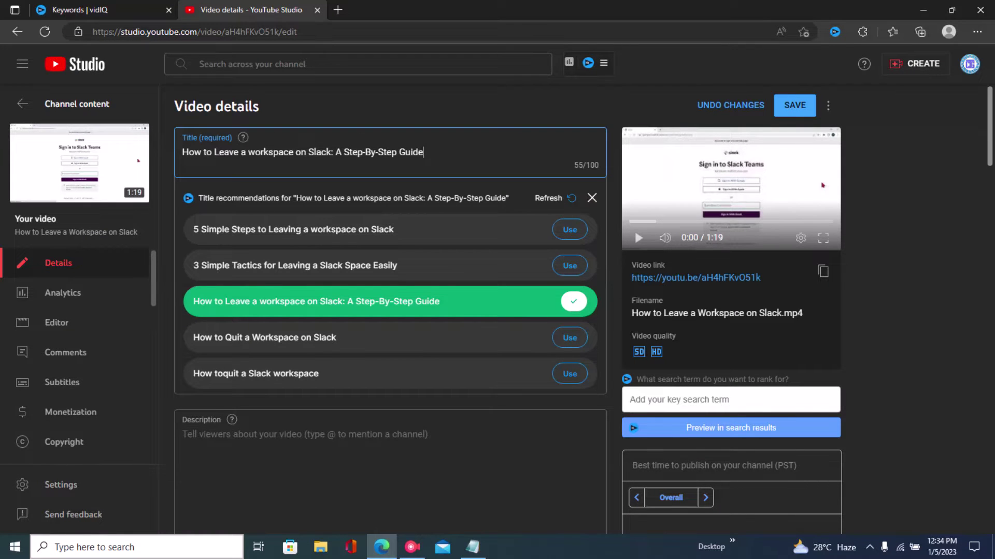
scroll(388, 321, "down", 10)
scroll(389, 321, "down", 10)
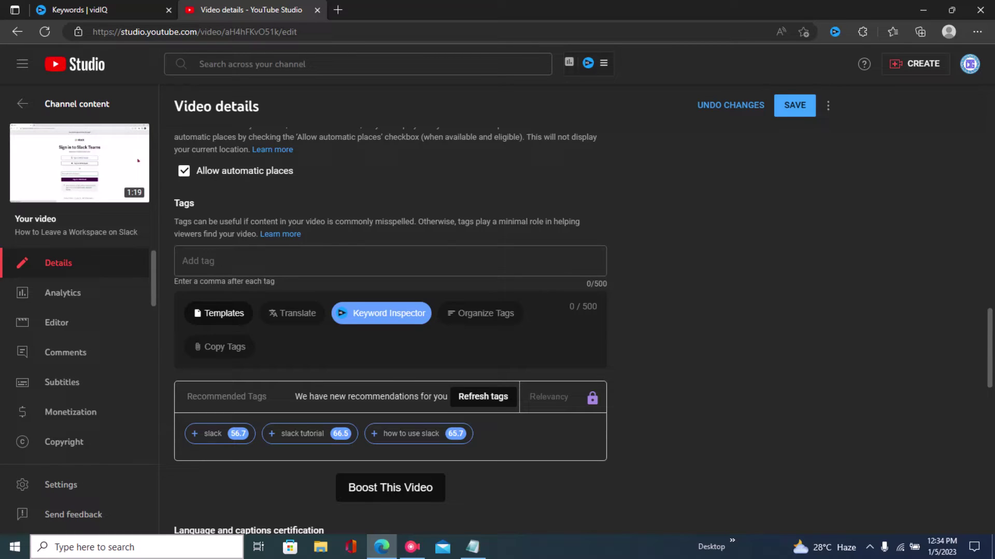
left_click_drag(375, 222, 414, 221)
Step: Copy "How to Leave a workspace on Slack" from the video title and add it as a tag
left_click(182, 261)
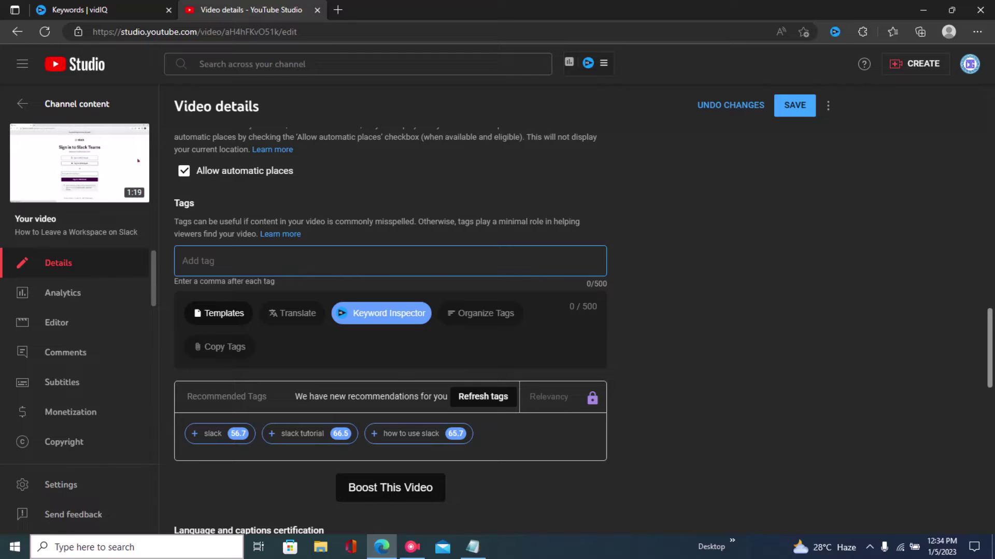
scroll(497, 327, "up", 20)
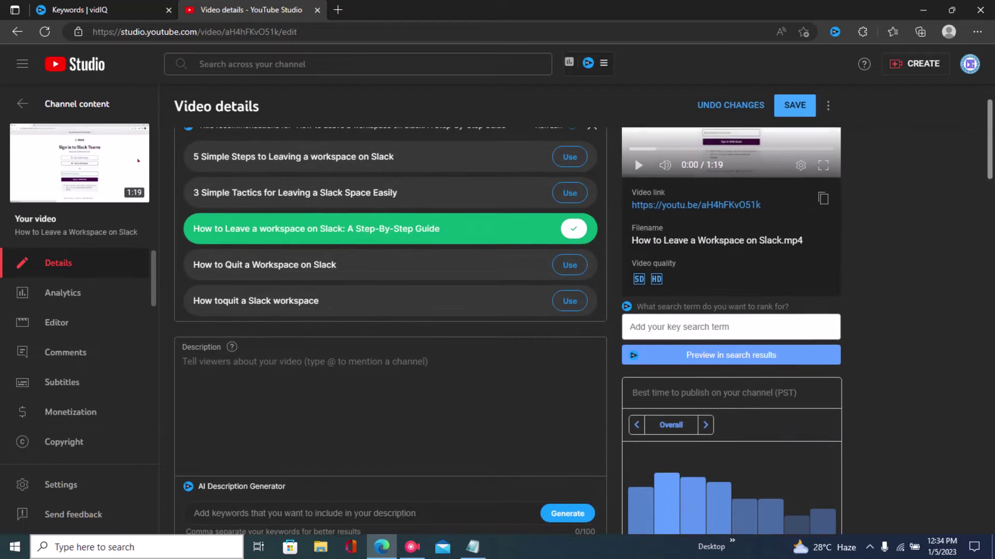
scroll(583, 318, "down", 20)
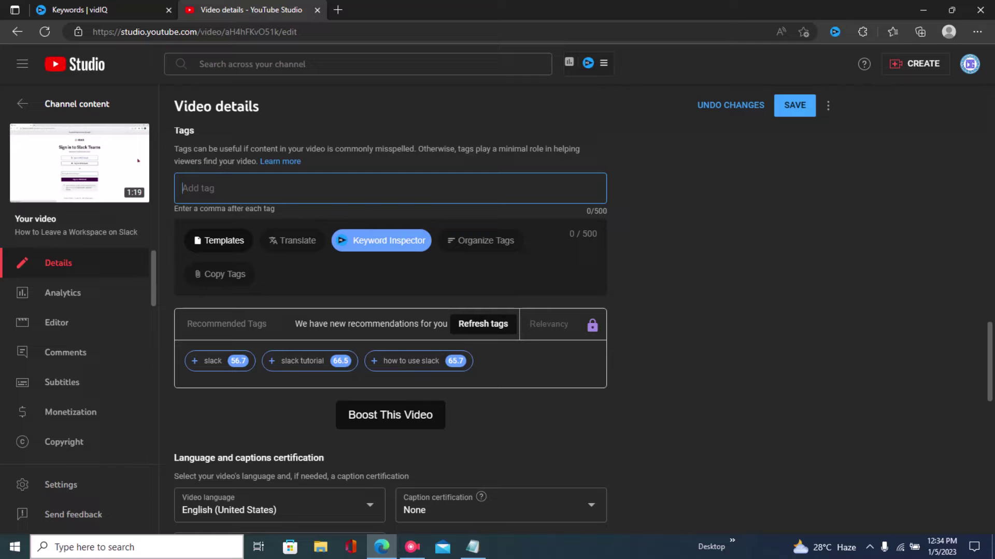
scroll(583, 323, "up", 20)
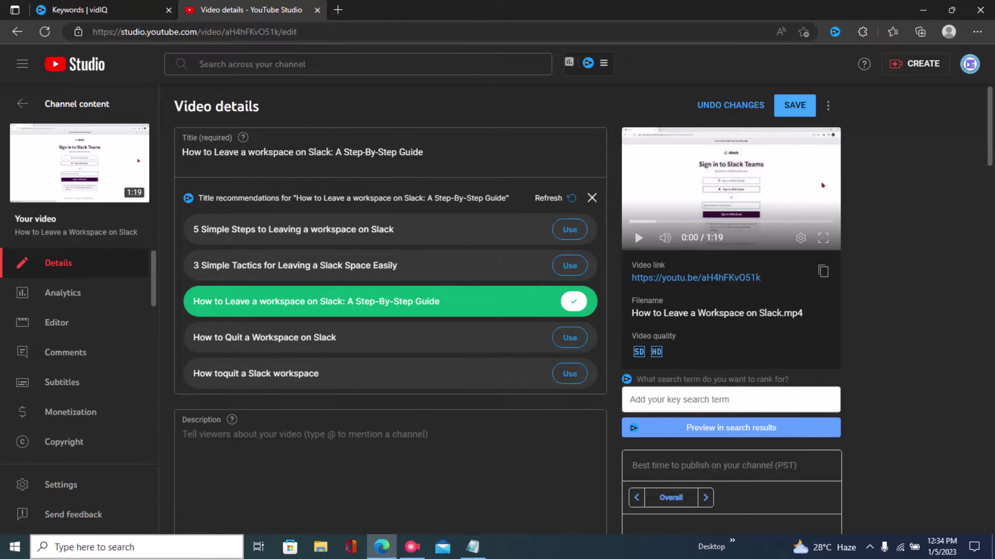
left_click_drag(182, 152, 331, 152)
key("ctrl+c")
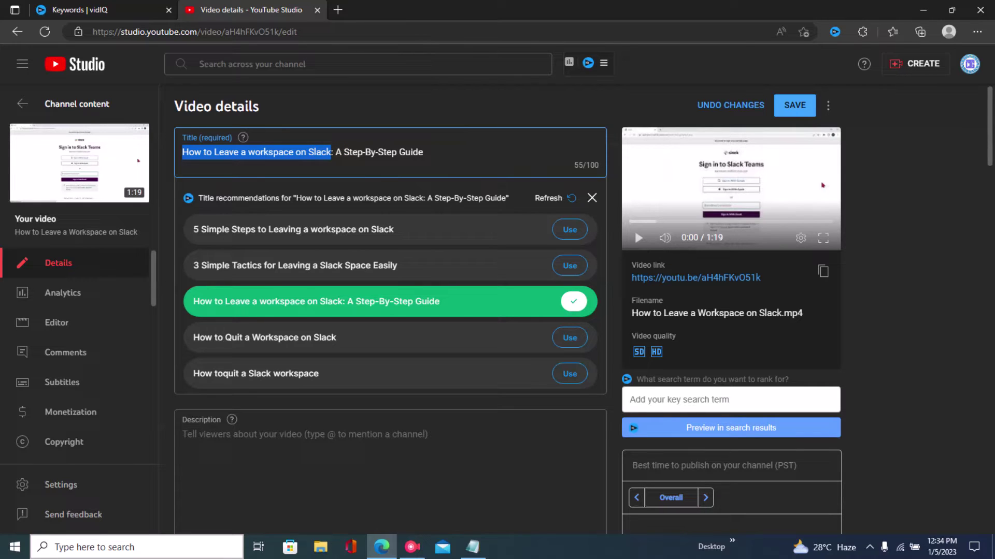
left_click(182, 434)
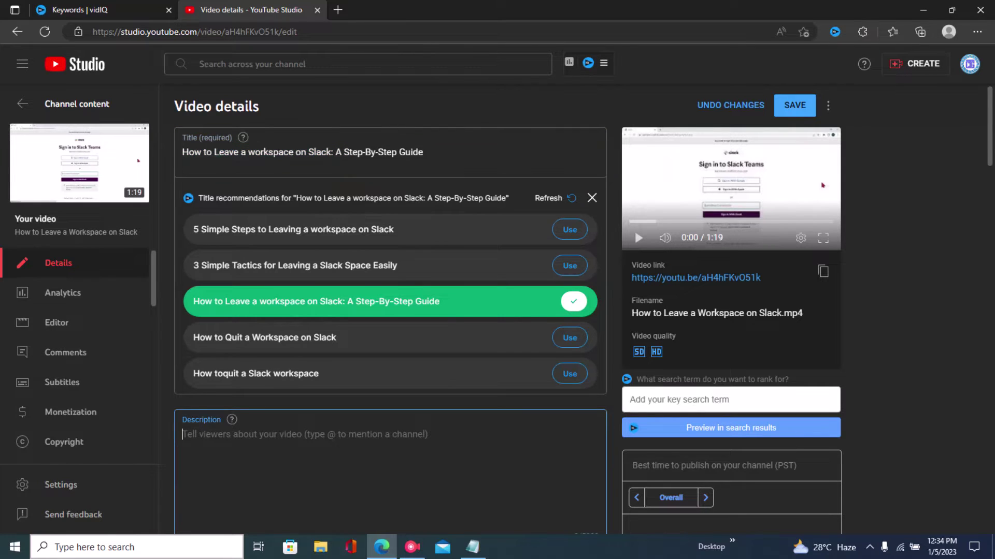
scroll(390, 332, "down", 20)
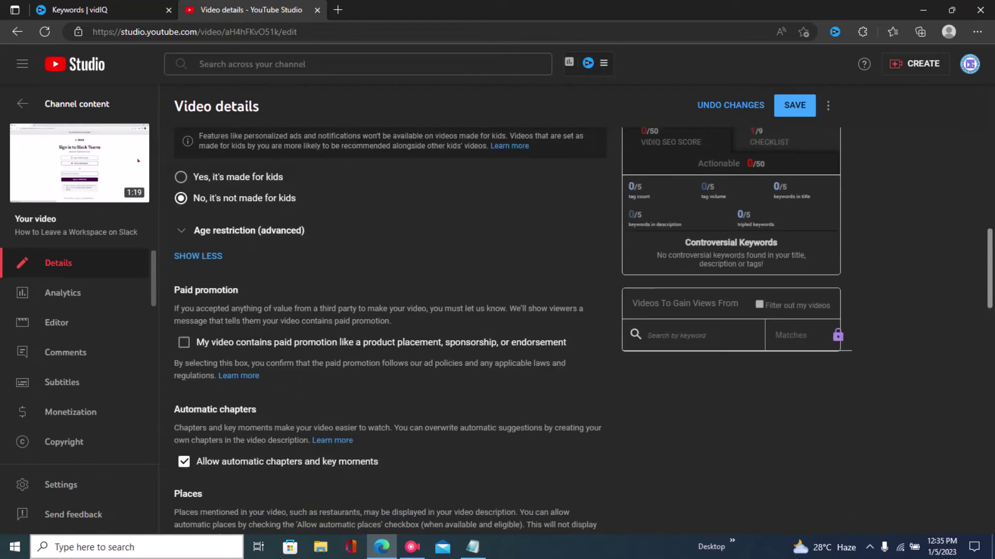
scroll(305, 330, "down", 1)
left_click(269, 284)
key("ctrl+v")
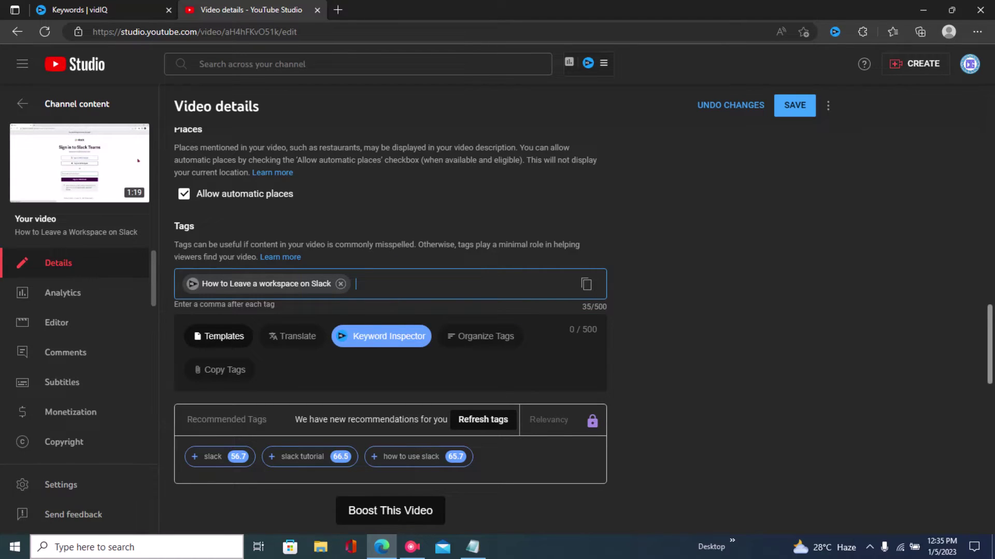
Step: Inspect the vidIQ scores of the recommended tags and refresh the tag recommendations
scroll(390, 311, "down", 1)
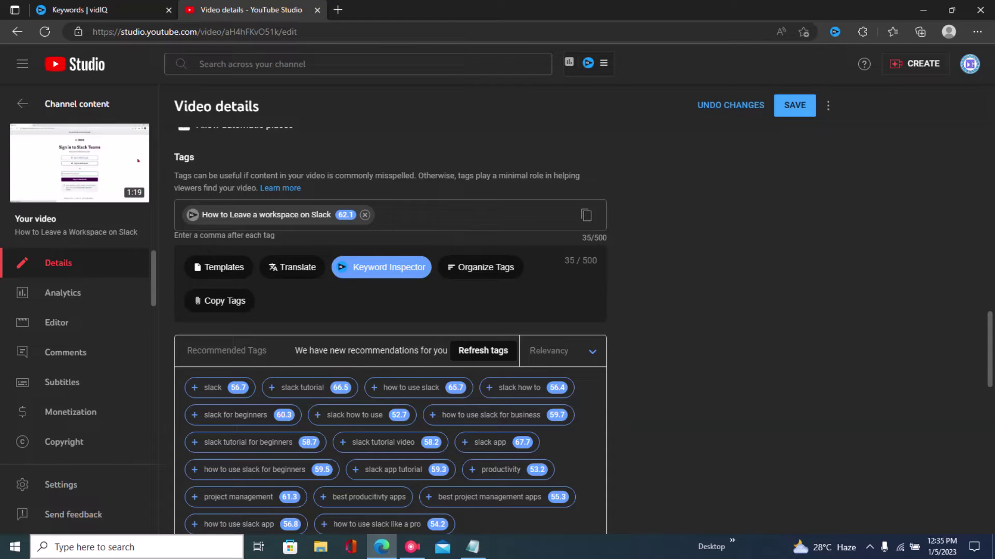
scroll(390, 331, "down", 1)
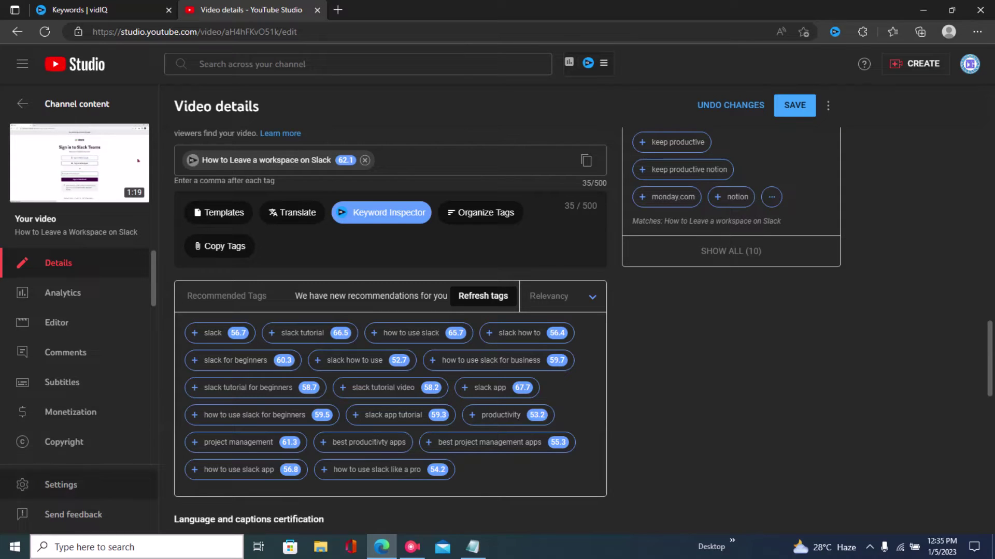
mouse_move(393, 387)
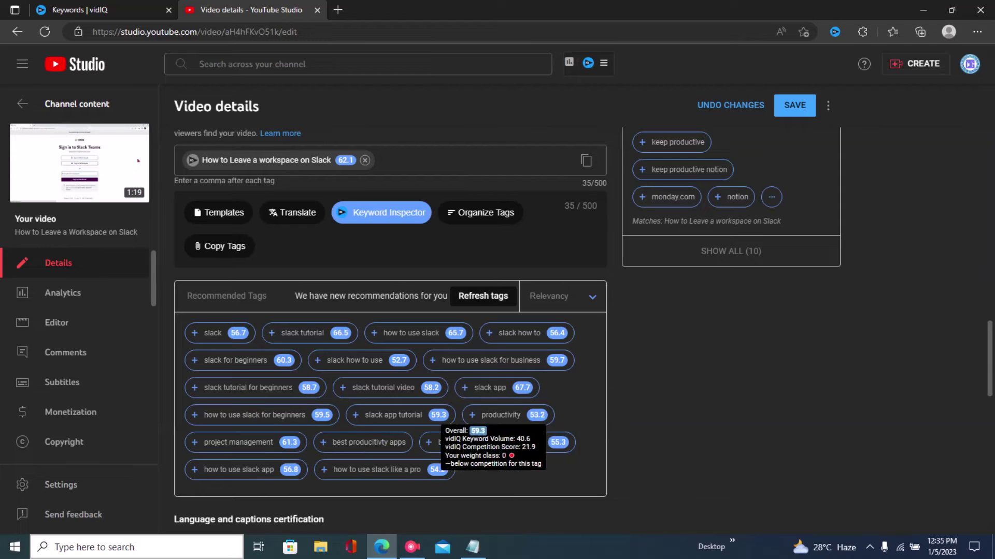
mouse_move(501, 361)
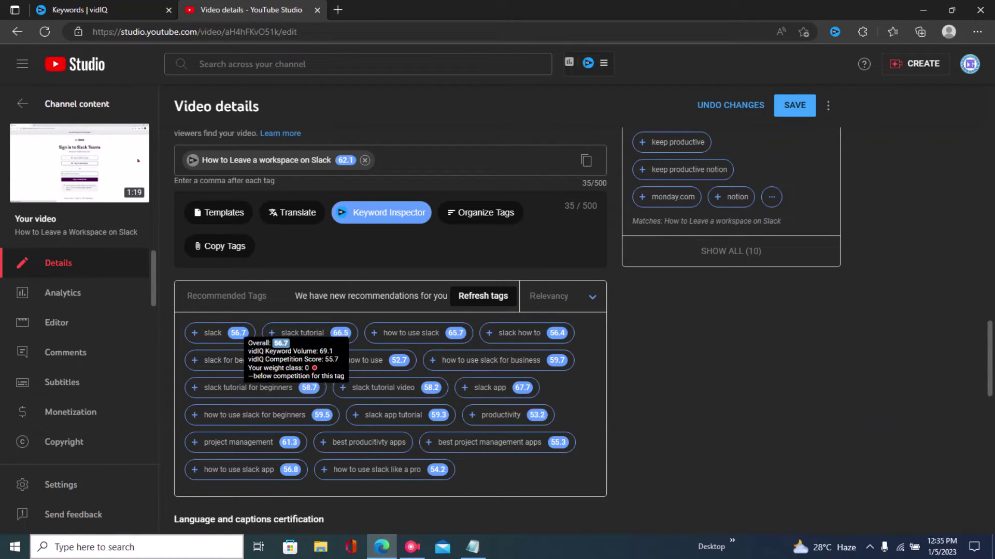
mouse_move(284, 412)
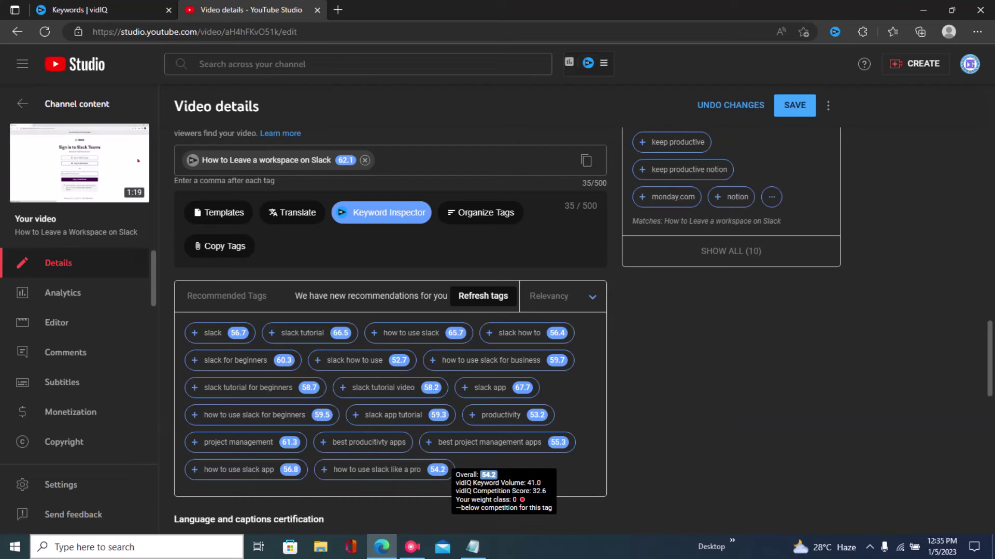
mouse_move(476, 448)
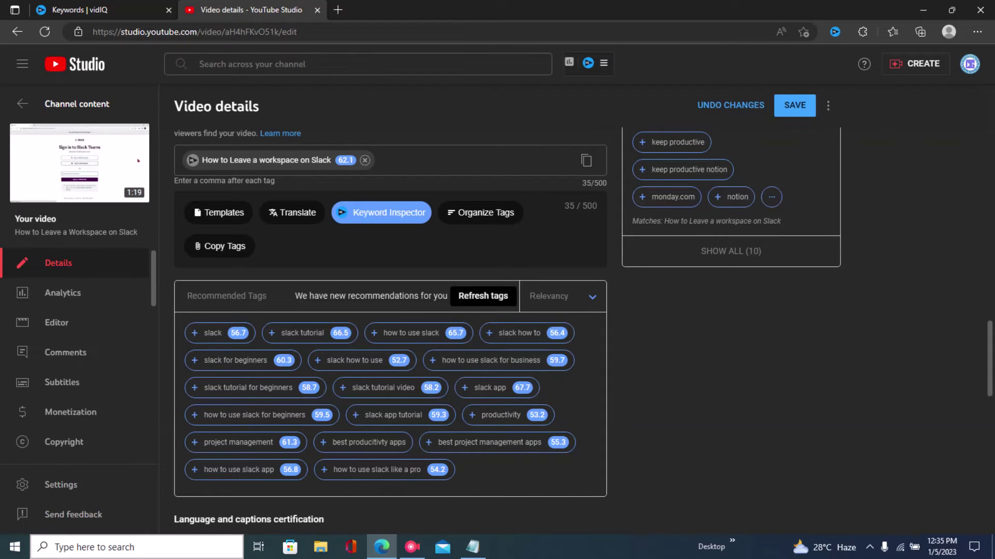
left_click(483, 295)
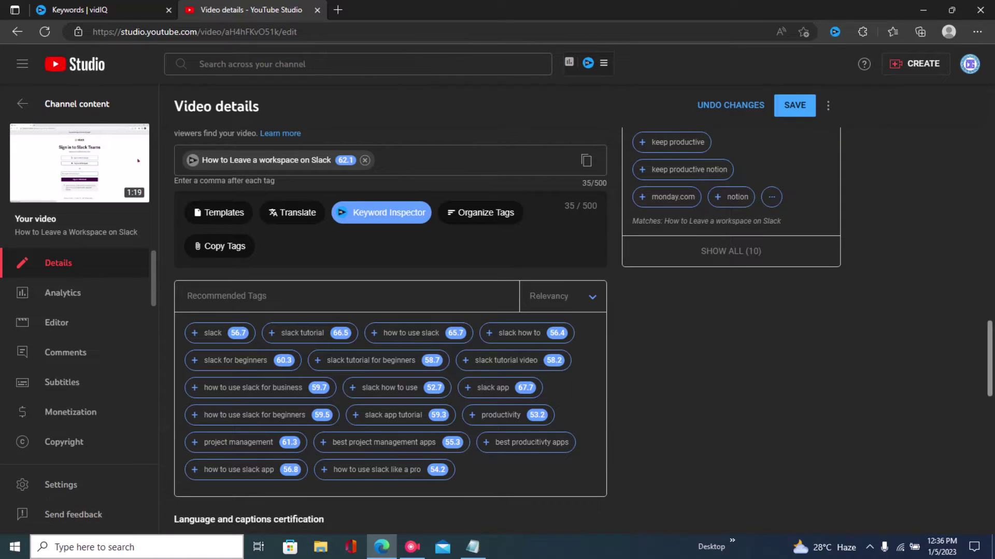
scroll(389, 331, "up", 5)
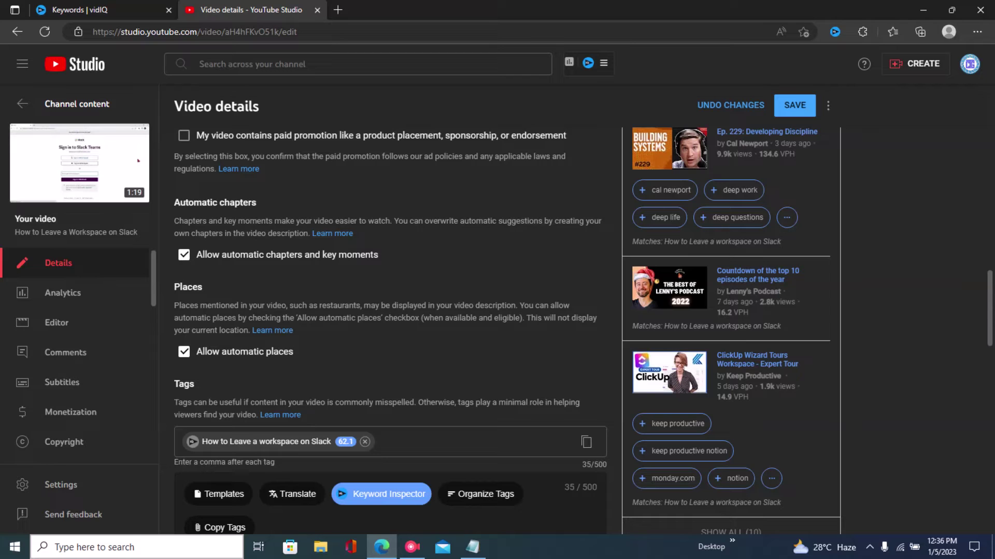
Step: Review vidIQ's recommended tags and inspect the keyword scores of the video's tags, including "slack tutorial" and "leave workspace on slack"
scroll(990, 321, "down", 3)
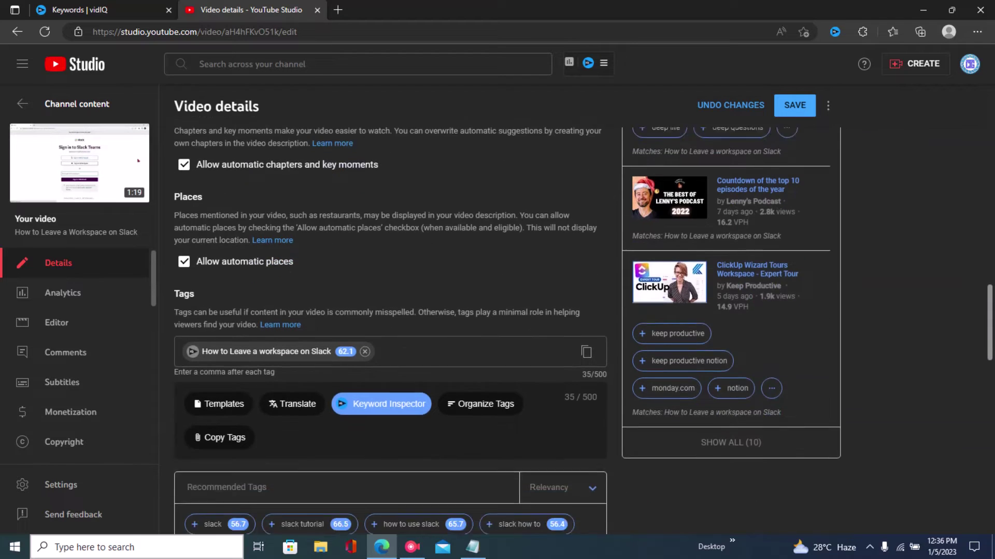
scroll(990, 337, "down", 2)
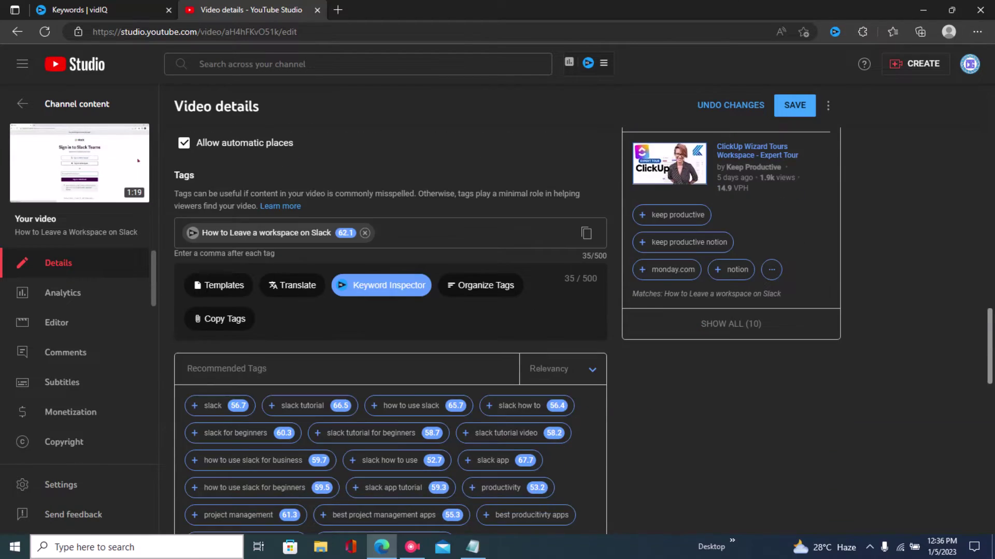
scroll(584, 331, "down", 1)
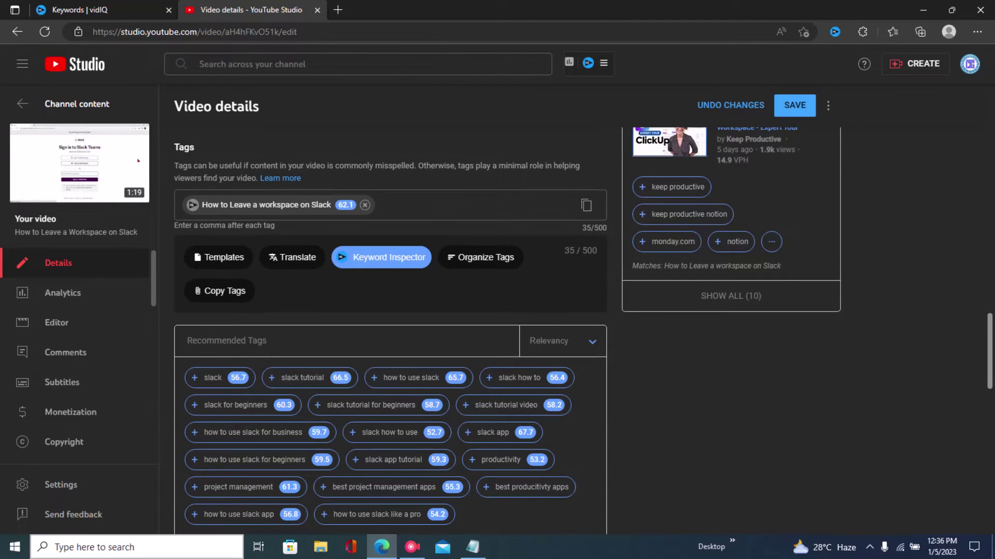
scroll(508, 332, "down", 1)
mouse_move(319, 399)
mouse_move(434, 397)
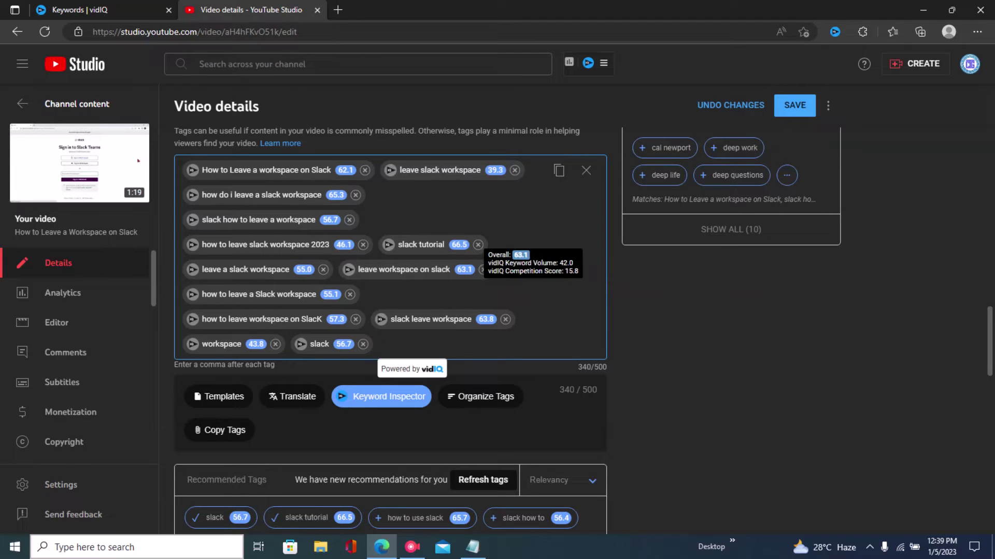
mouse_move(458, 245)
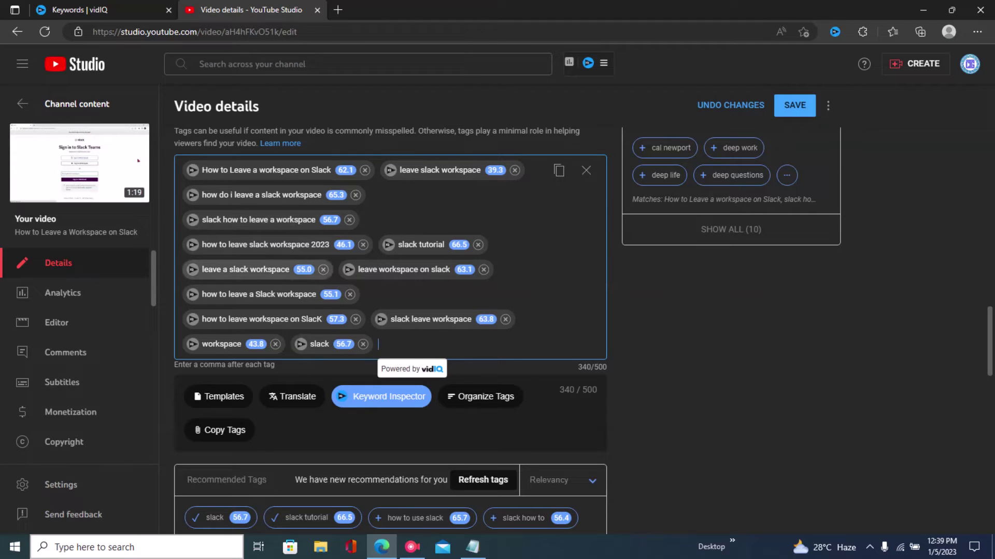
mouse_move(424, 269)
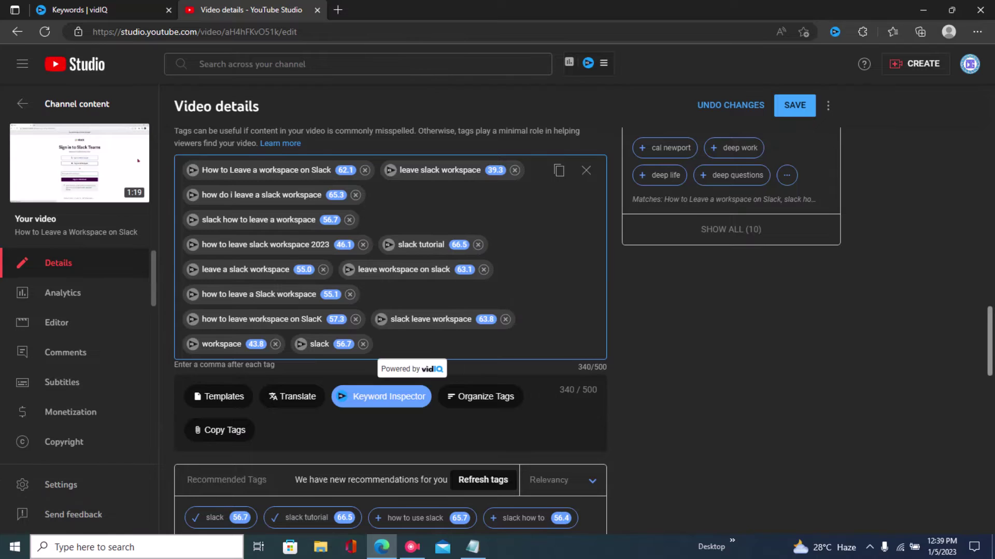
Step: Set the video location to United Kingdom under Recording date and location
scroll(389, 332, "down", 12)
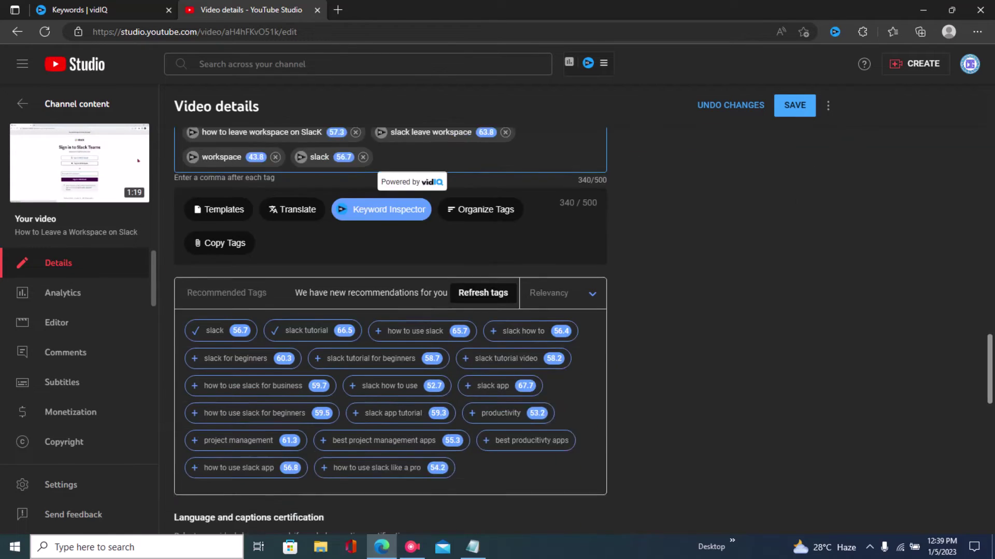
left_click(415, 330)
type("unite")
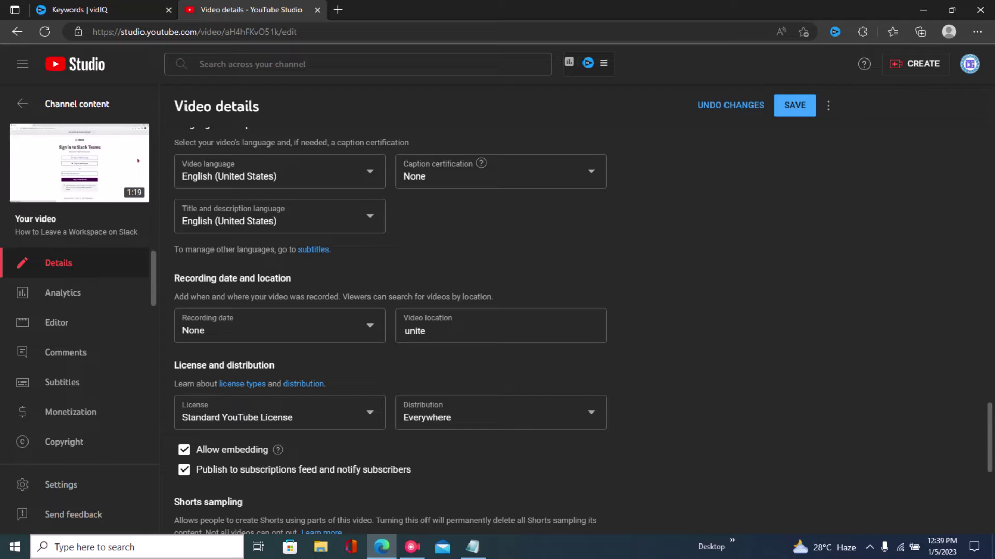
type("d king")
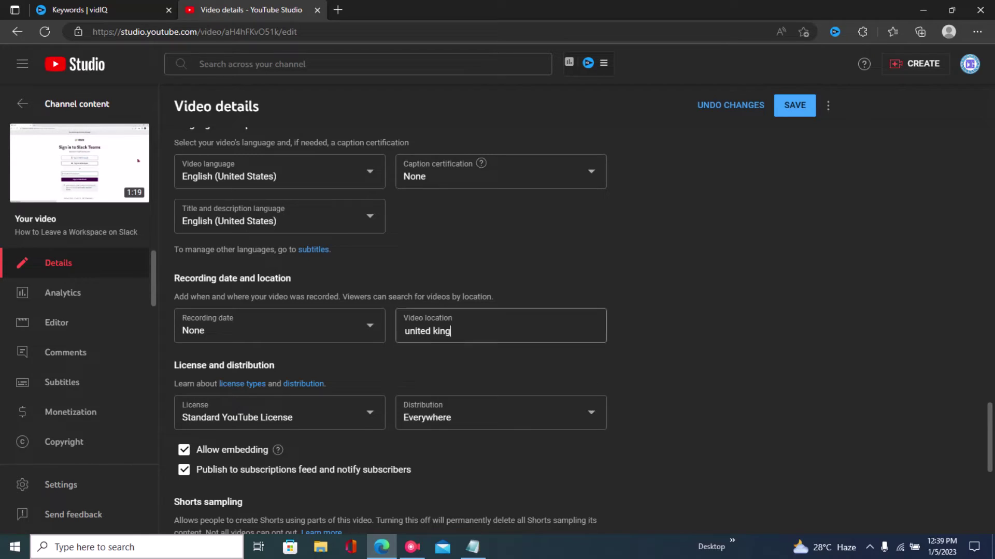
type("dom")
key("Down")
key("Return")
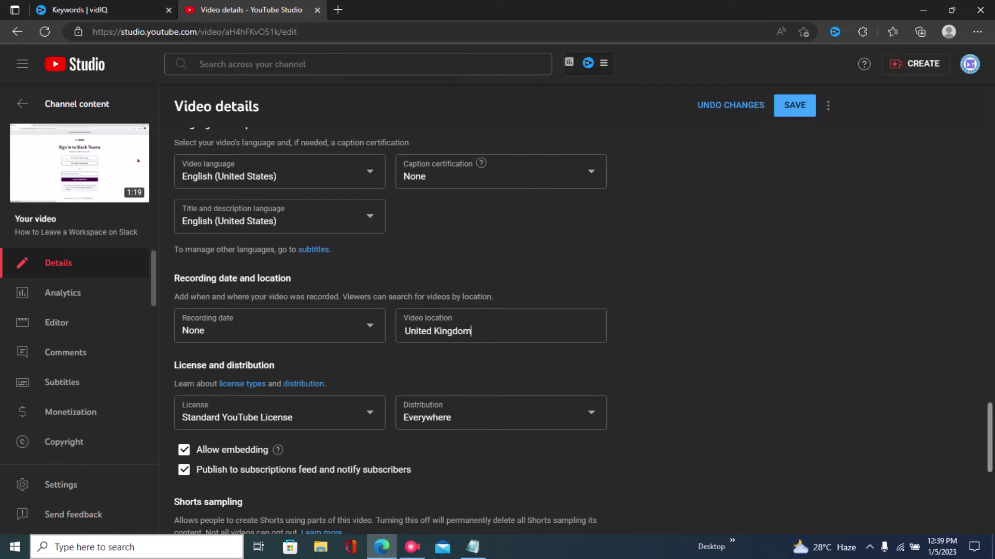
Step: Check the video's tag list again and the vidIQ SEO score breakdown
scroll(390, 332, "up", 8)
scroll(391, 332, "up", 7)
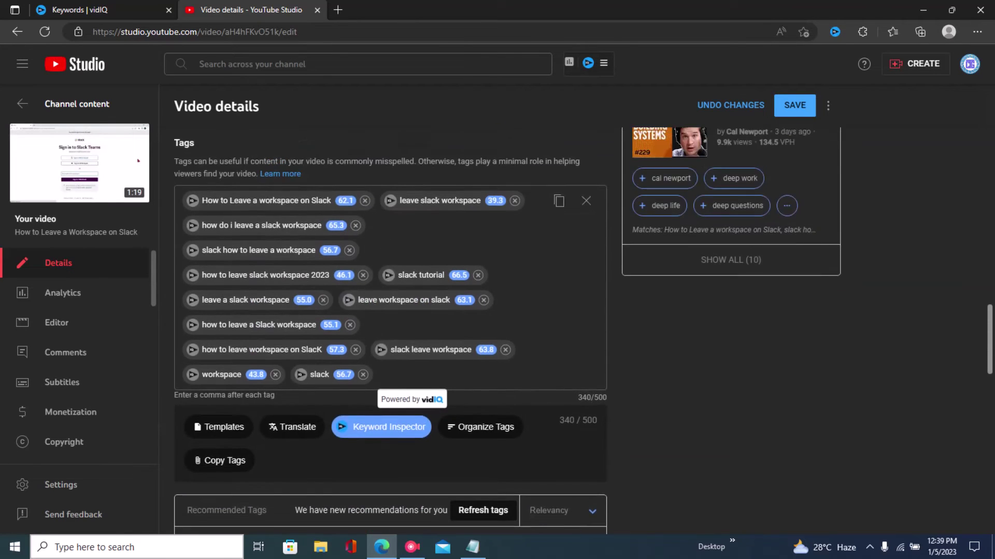
scroll(390, 331, "down", 3)
scroll(390, 332, "up", 9)
scroll(389, 311, "up", 3)
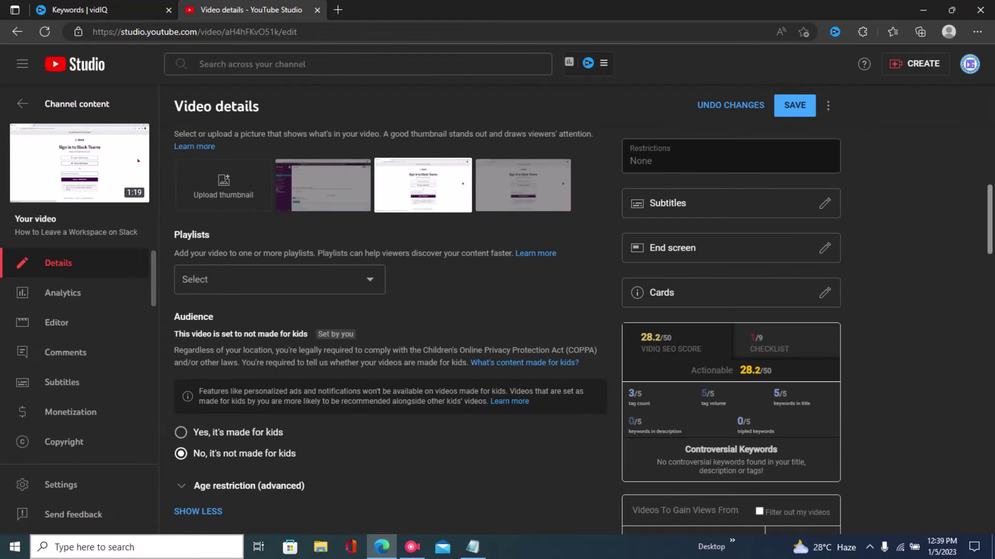
Step: Switch to the Notepad outline and review the Description section, including the point on inputting keywords
key("alt+Tab")
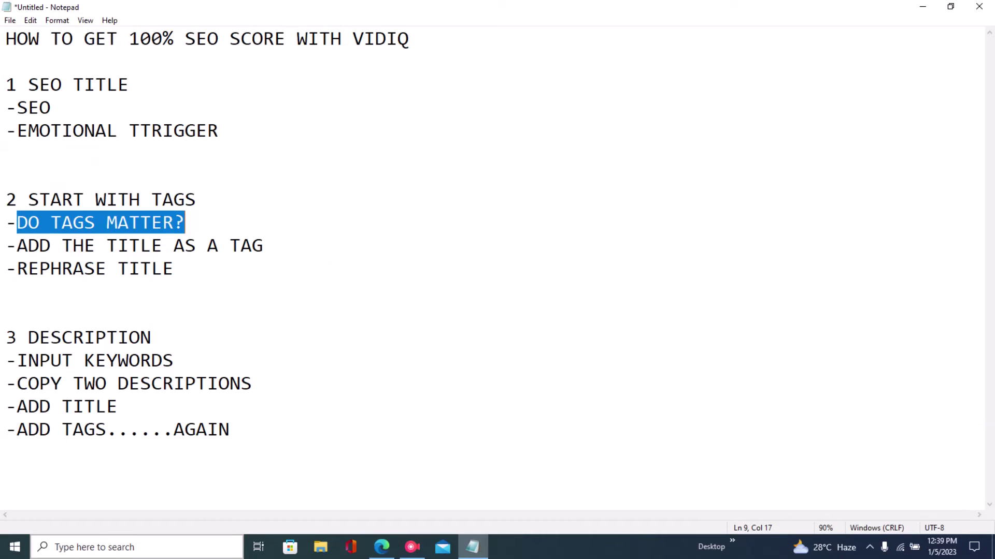
left_click_drag(28, 337, 152, 337)
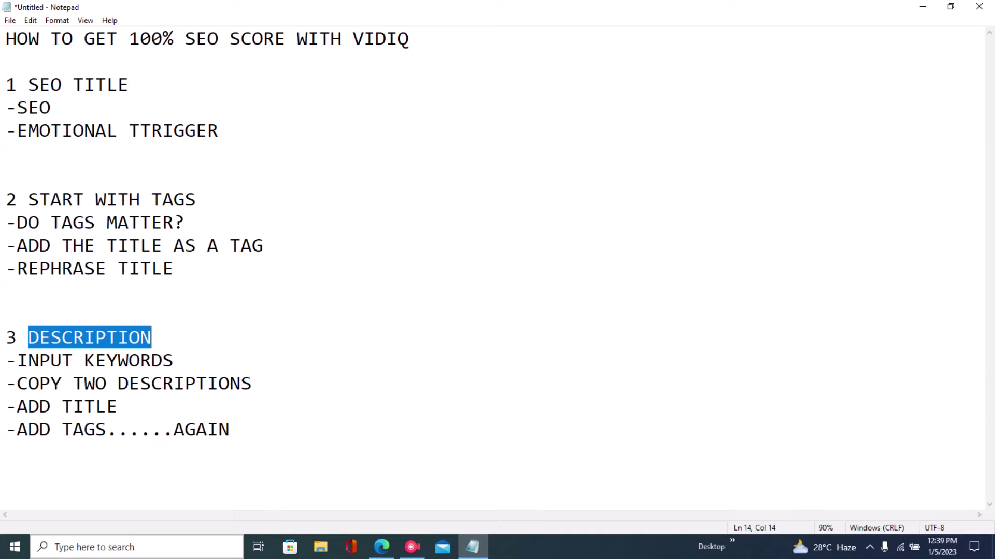
key("Right")
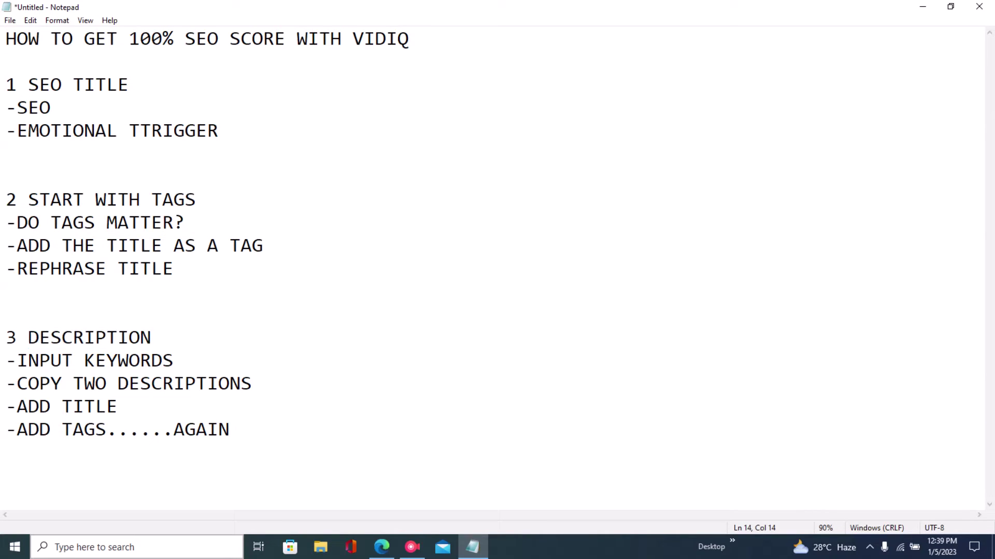
left_click(28, 337)
left_click_drag(17, 361, 174, 361)
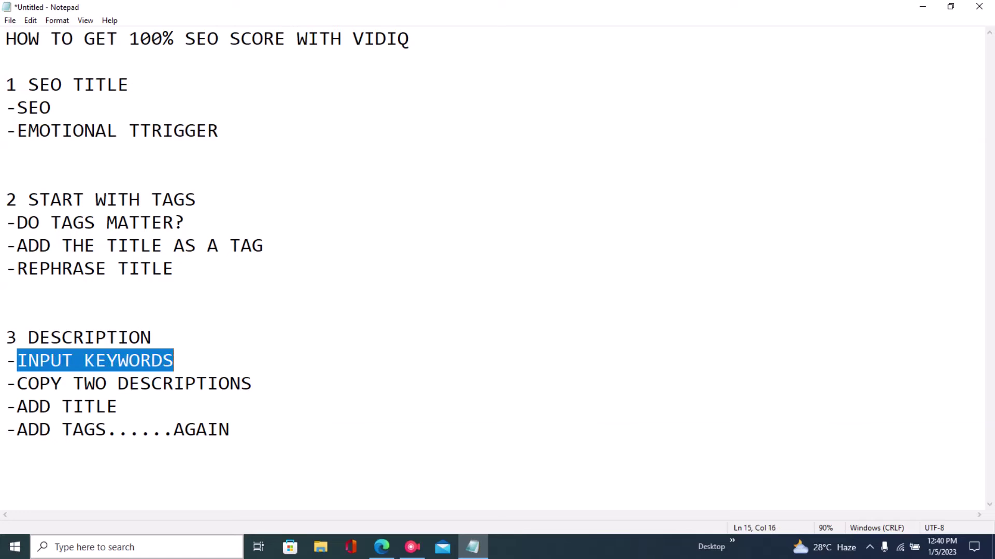
Step: Return to the video details in the browser and examine the AI Description Generator's recommended keywords and the video location
left_click(381, 547)
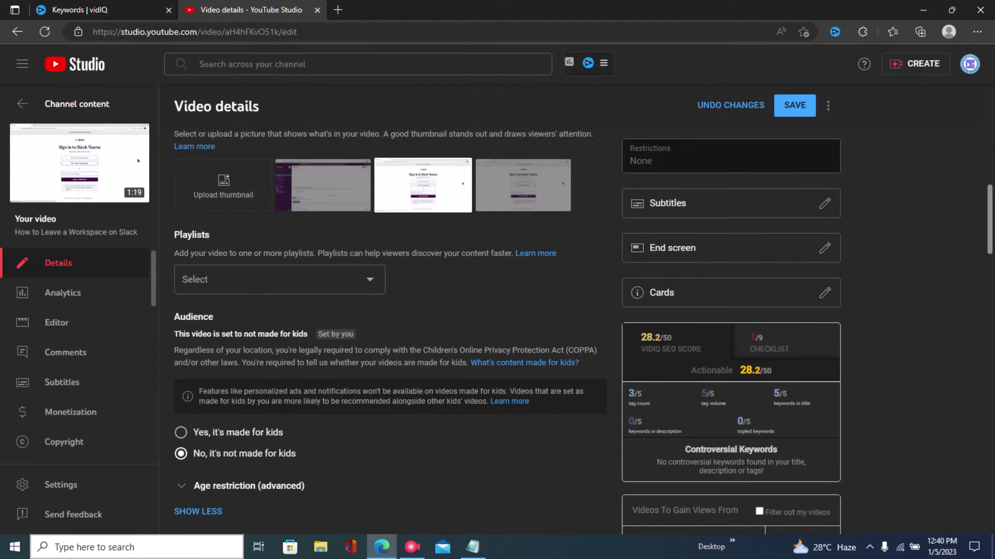
scroll(389, 311, "up", 7)
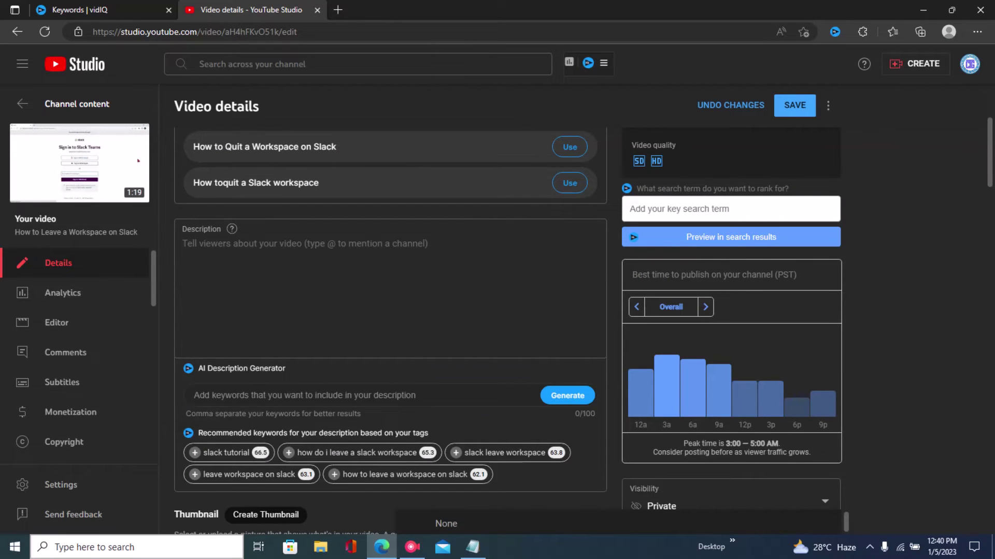
left_click(361, 395)
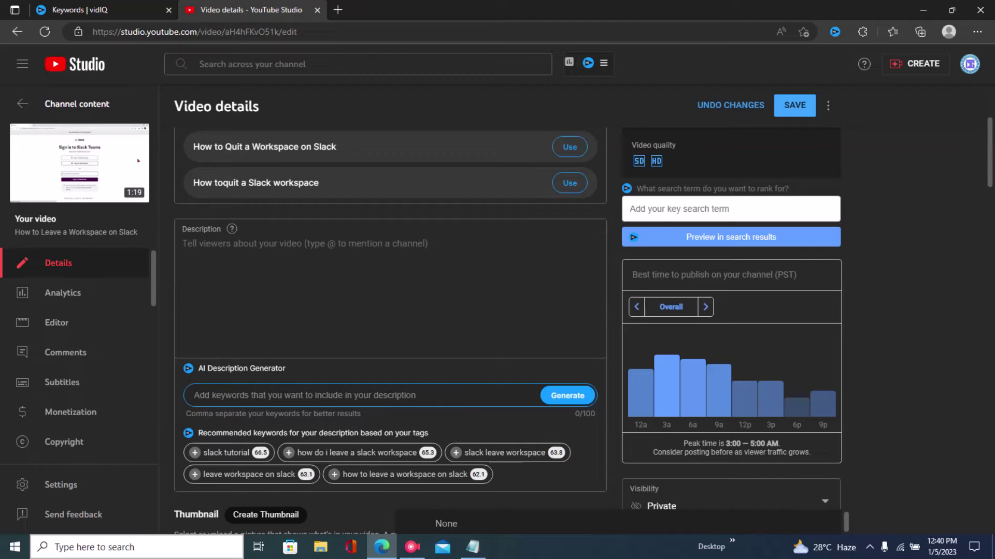
left_click_drag(360, 433, 429, 433)
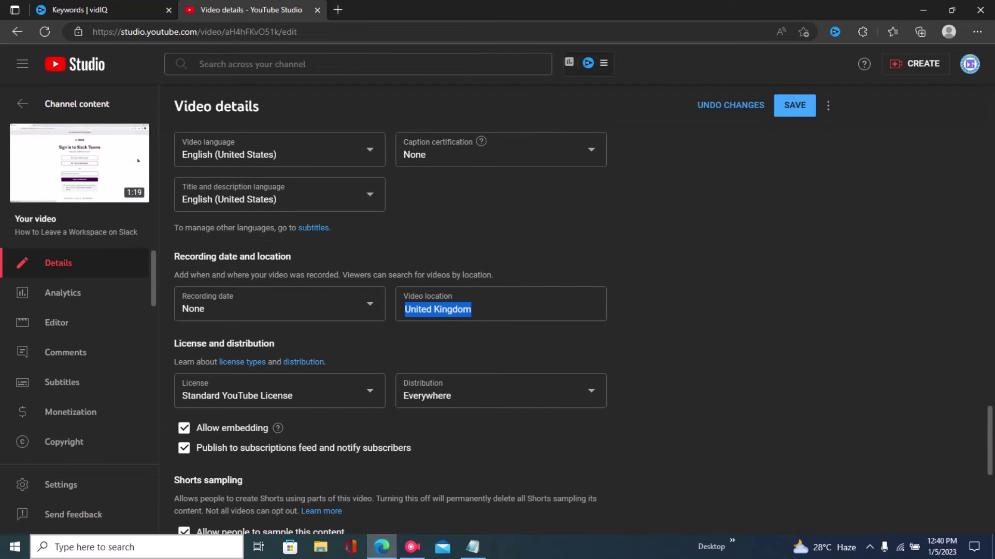
scroll(497, 331, "up", 20)
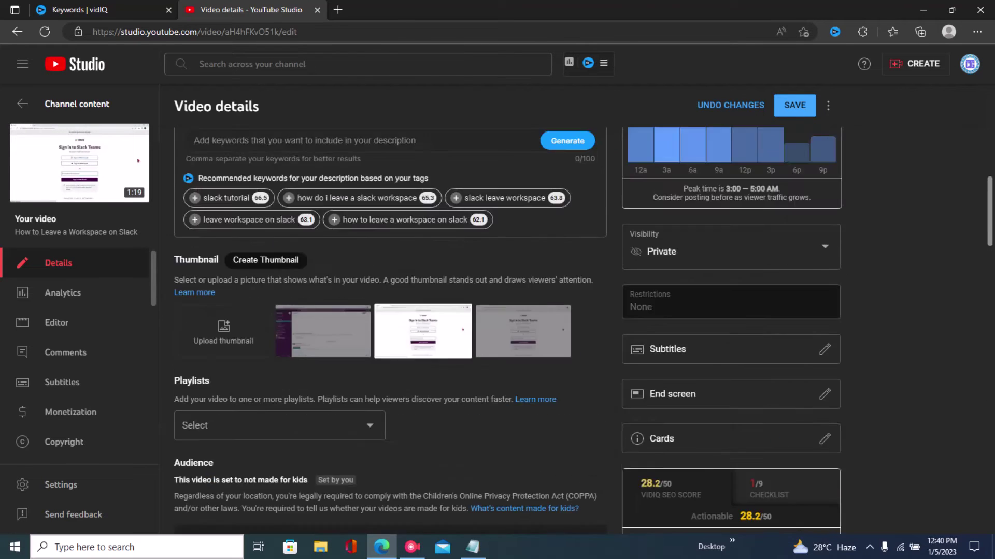
scroll(428, 432, "down", 3)
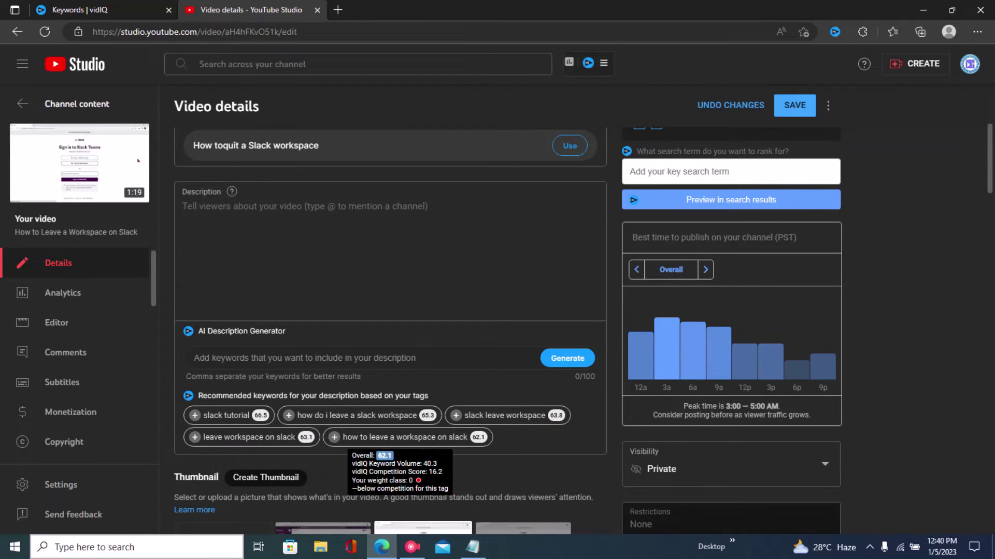
Step: Insert an AI description generated from "how to leave a workspace on slack", "how do i leave a slack workspace" and "leave workspace on slack"
left_click(362, 437)
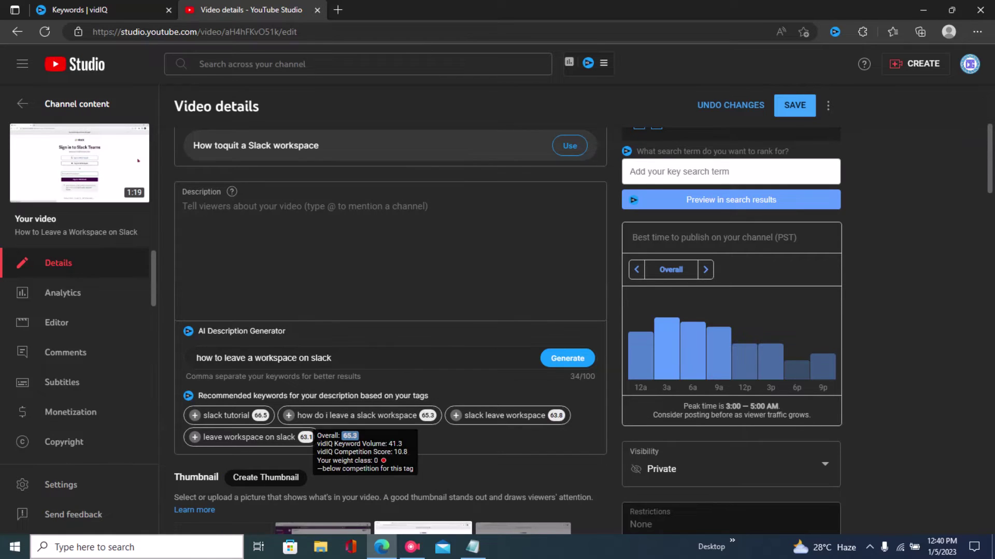
left_click(352, 415)
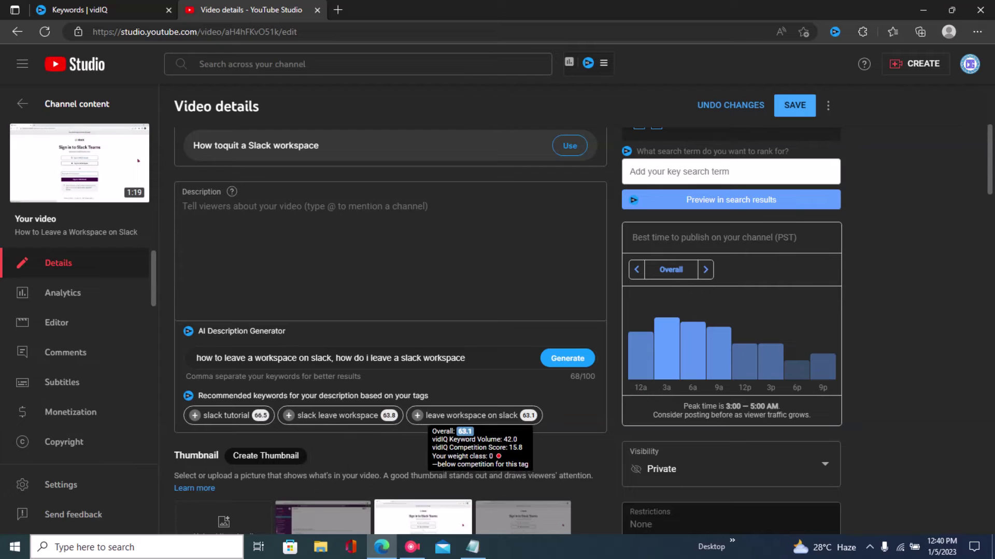
left_click(420, 417)
left_click(365, 358)
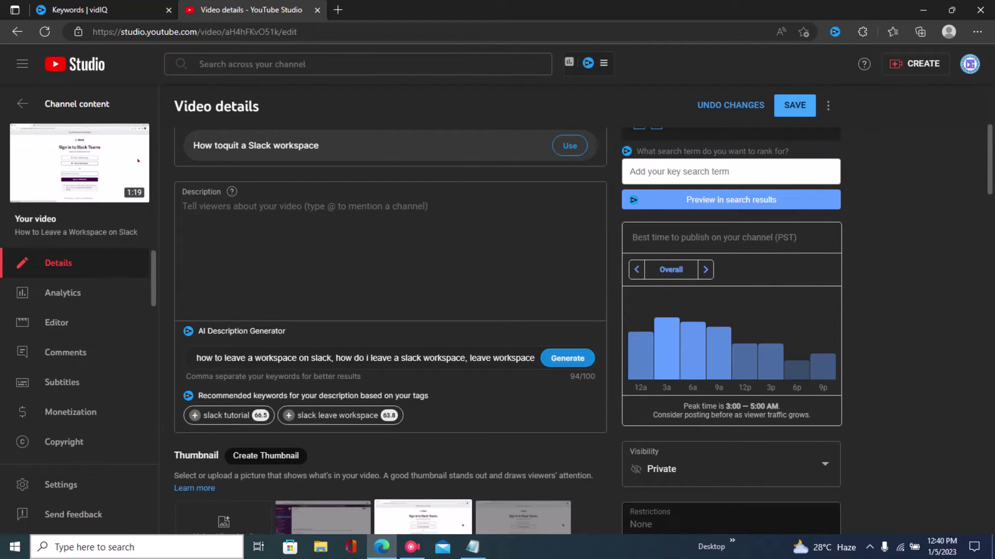
left_click(567, 358)
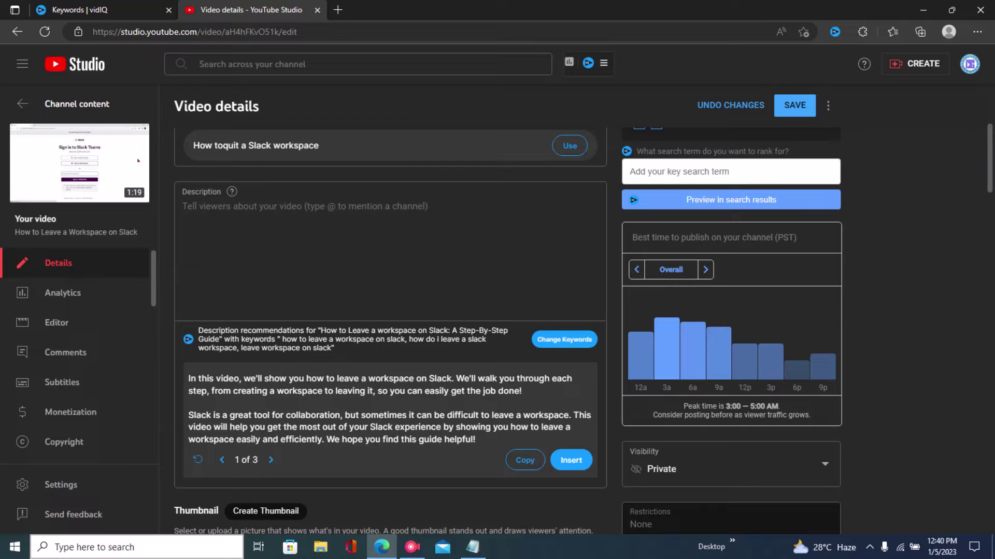
left_click(571, 460)
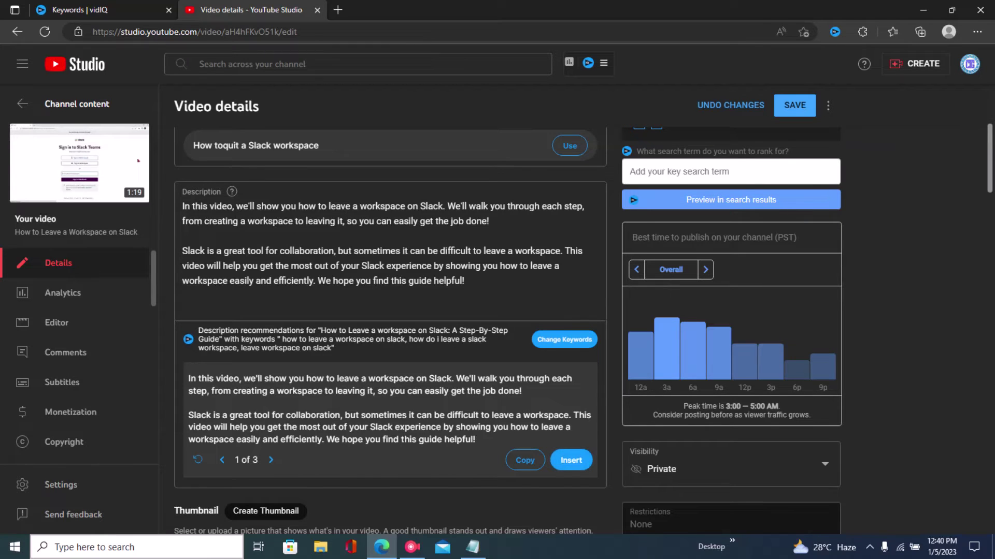
Step: Add "on How to Leave a workspace on Slack" after "In this video" in the description and remove the blank line between its paragraphs
scroll(391, 311, "up", 4)
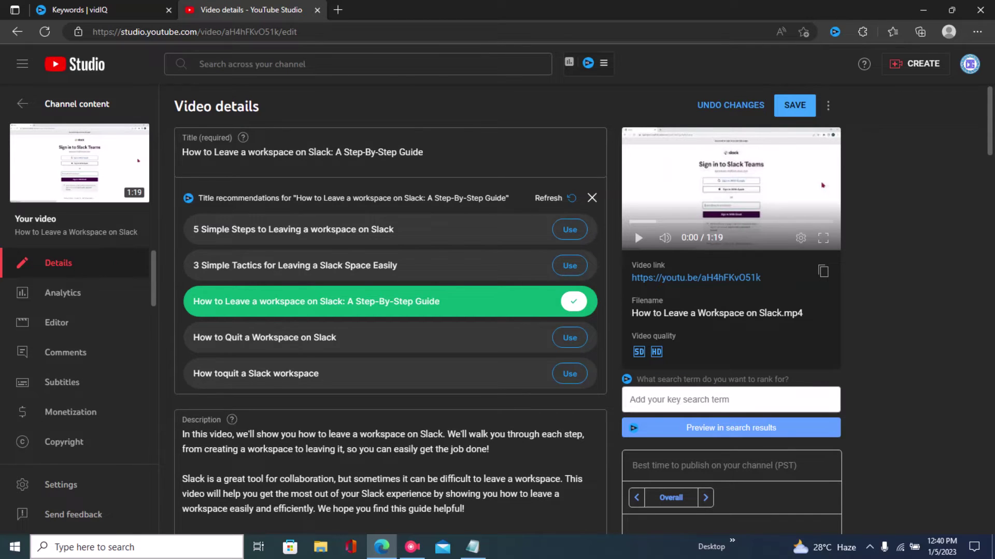
left_click(591, 198)
left_click_drag(182, 152, 331, 152)
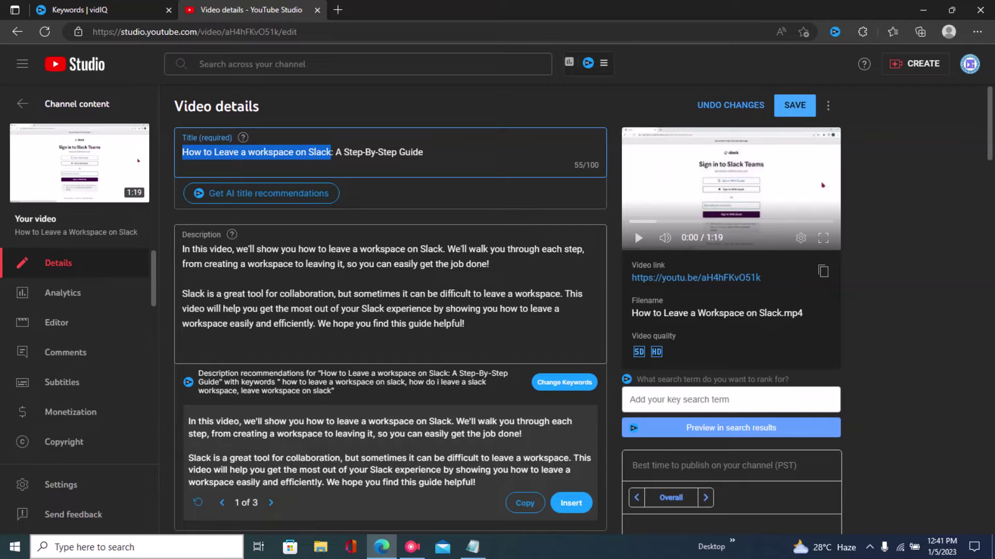
left_click(182, 278)
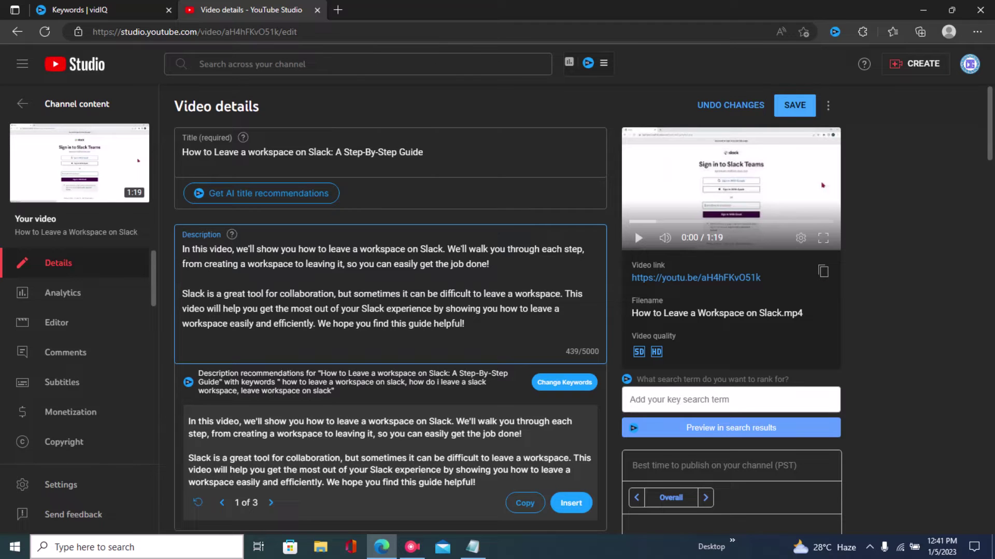
type("on How to Leave a workspace on Slack")
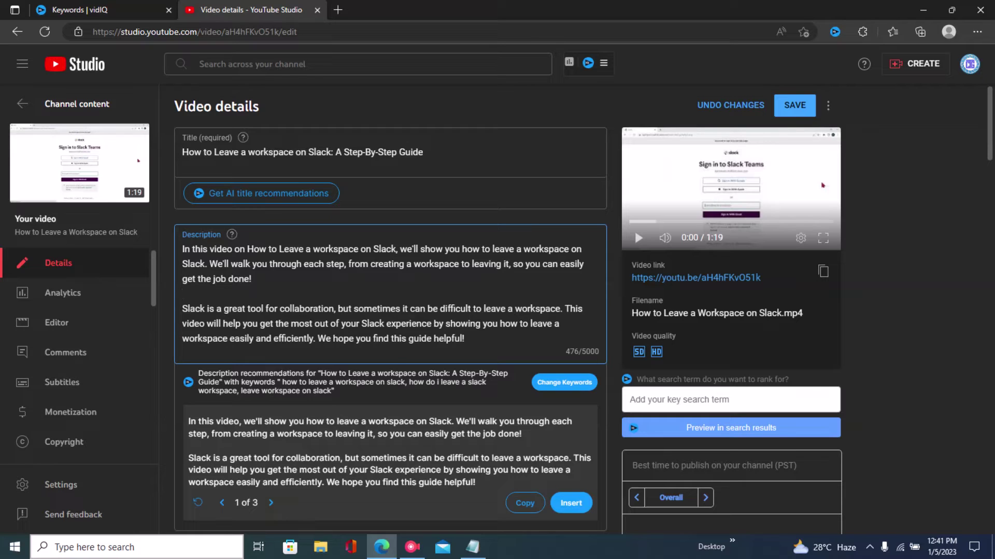
key("BackSpace")
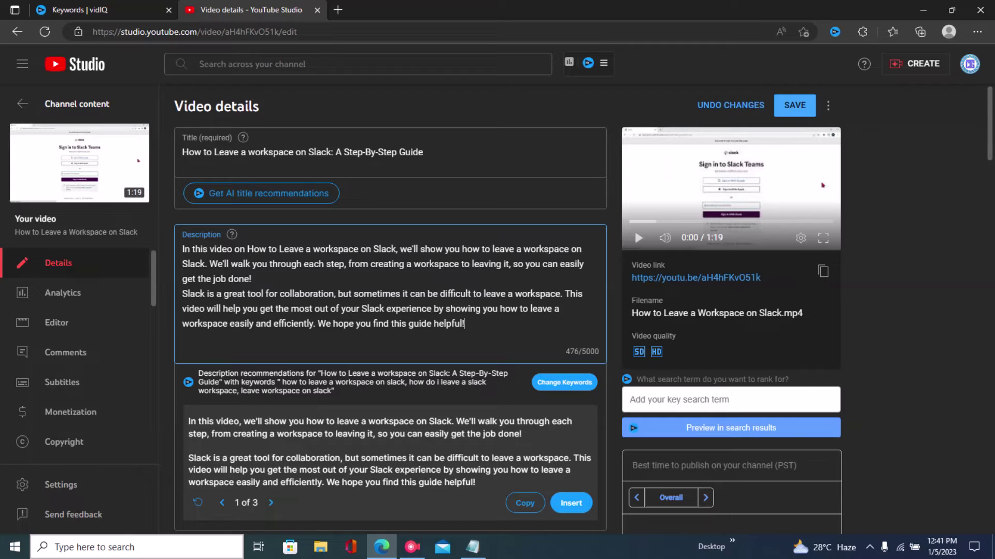
Step: Append the line "How to Leave a workspace on Slack" to the description and put the hashtag #christechguide on the line above it
key("Return")
key("Return")
type("How to Leave a workspace on Slack")
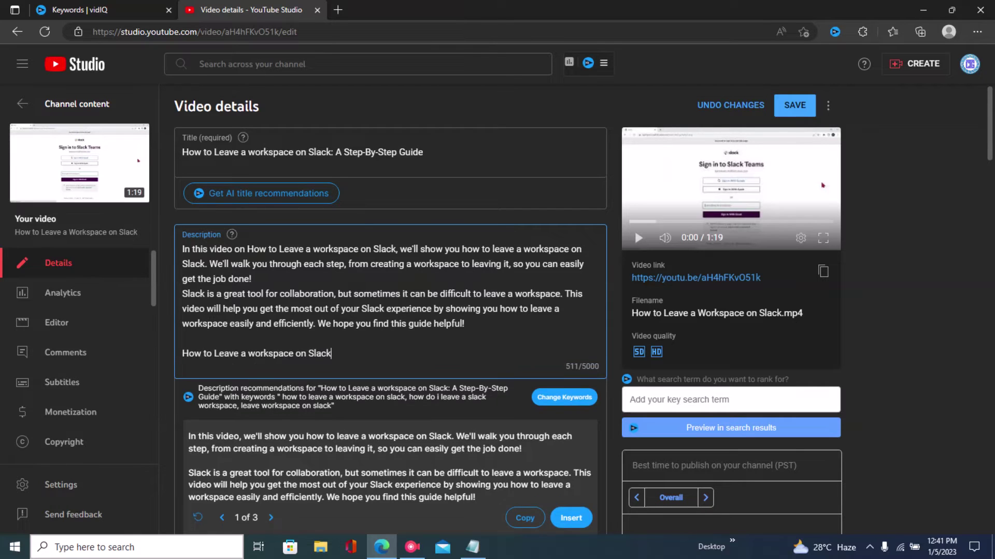
left_click(183, 338)
type("#")
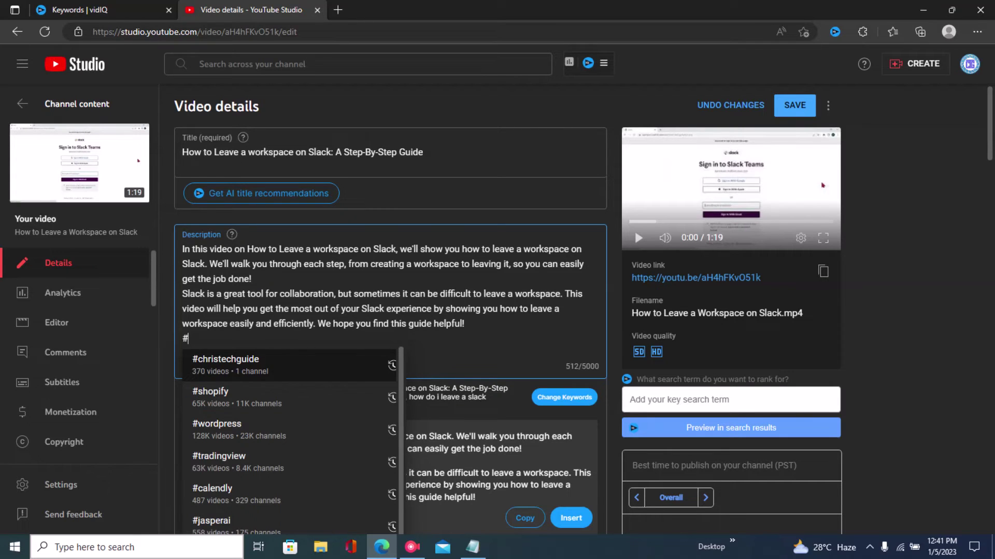
key("Return")
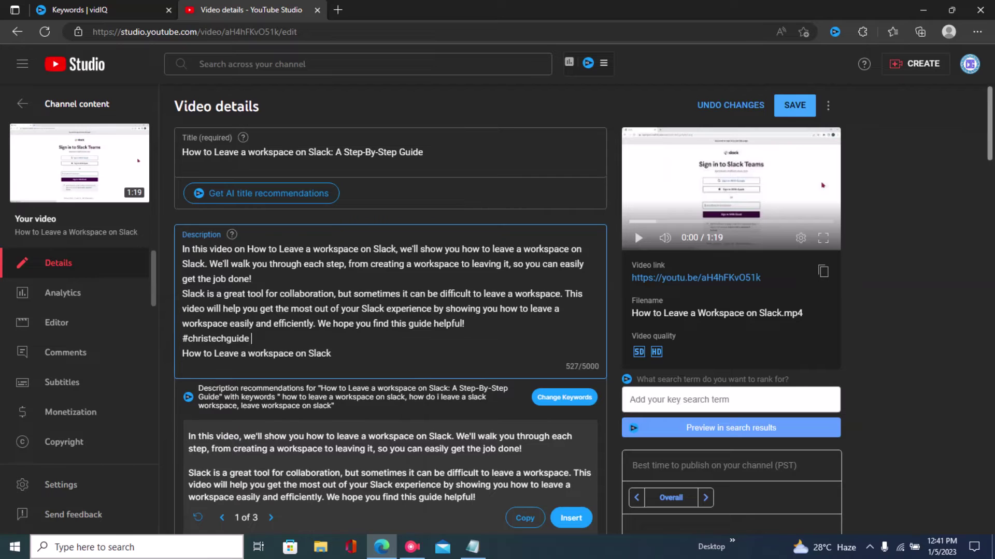
scroll(390, 332, "down", 10)
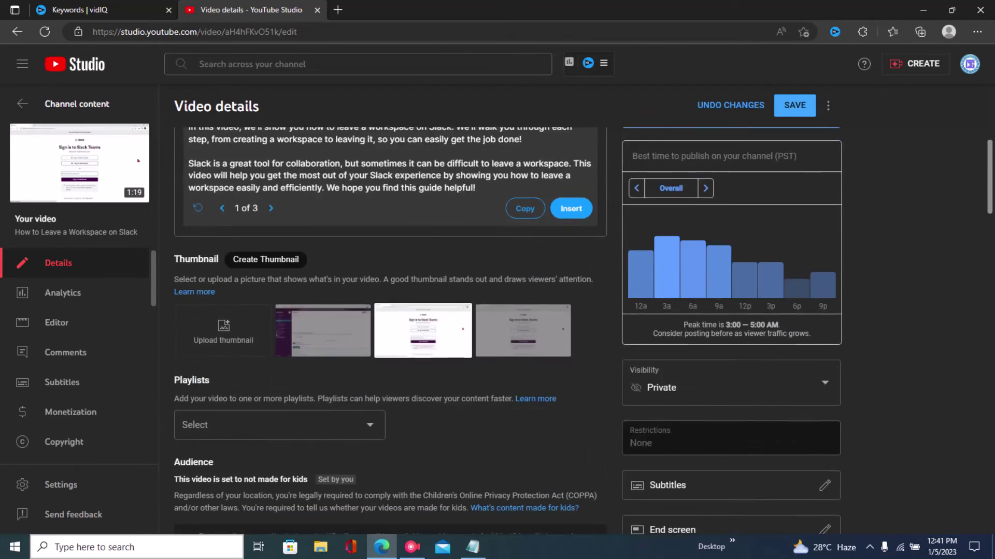
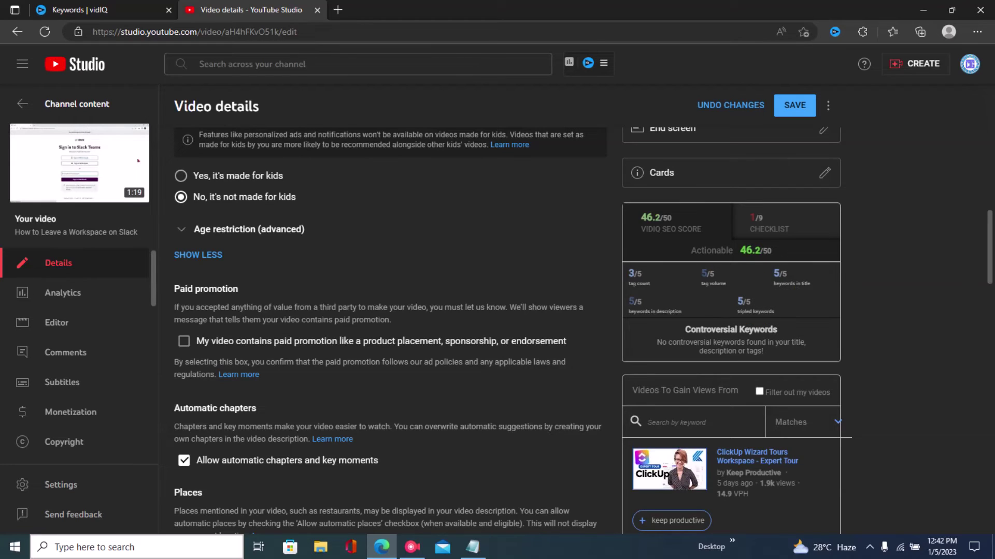
Step: Examine the vidIQ SEO score breakdown, including the tag count requirement, and compare it with the video's current tags
left_click_drag(701, 284, 726, 284)
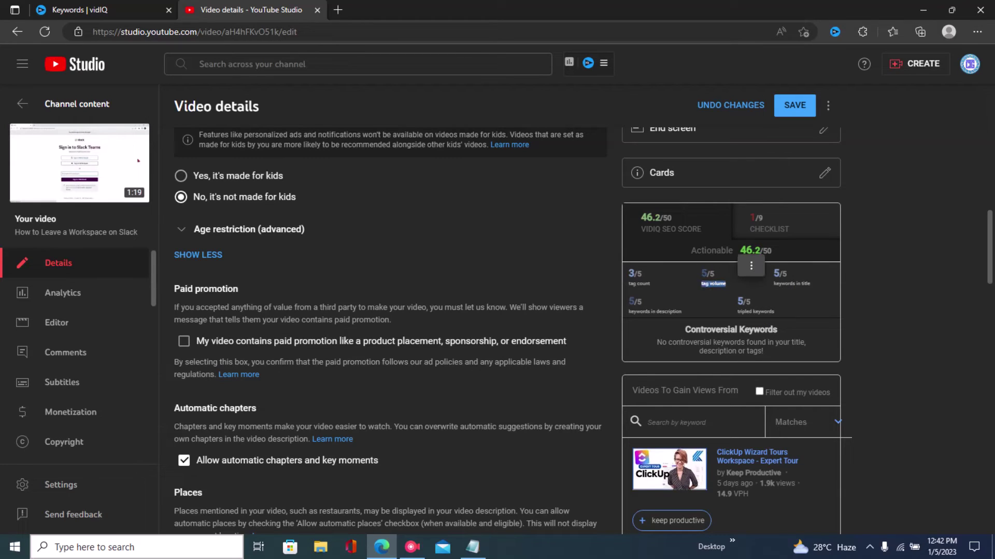
left_click(726, 284)
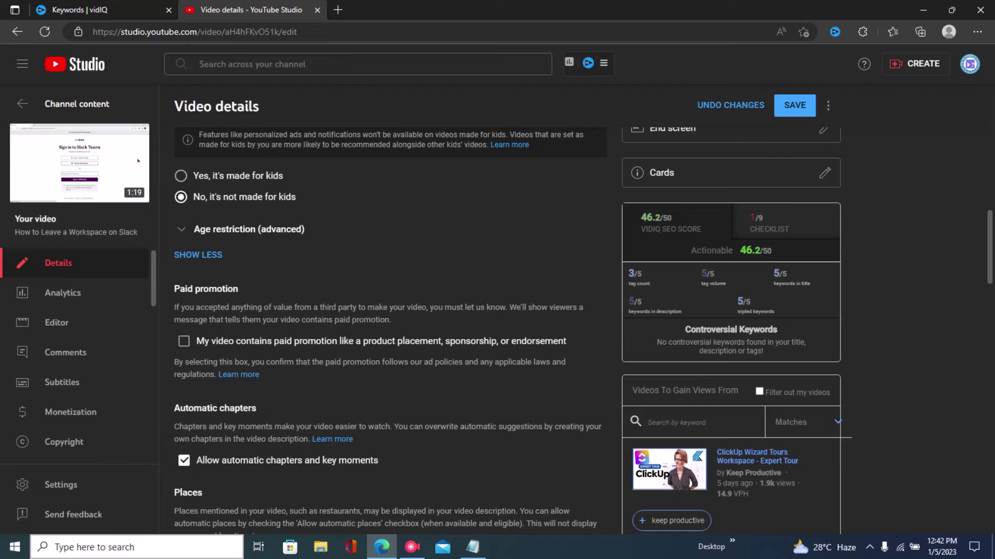
left_click_drag(773, 283, 818, 284)
left_click_drag(737, 311, 728, 330)
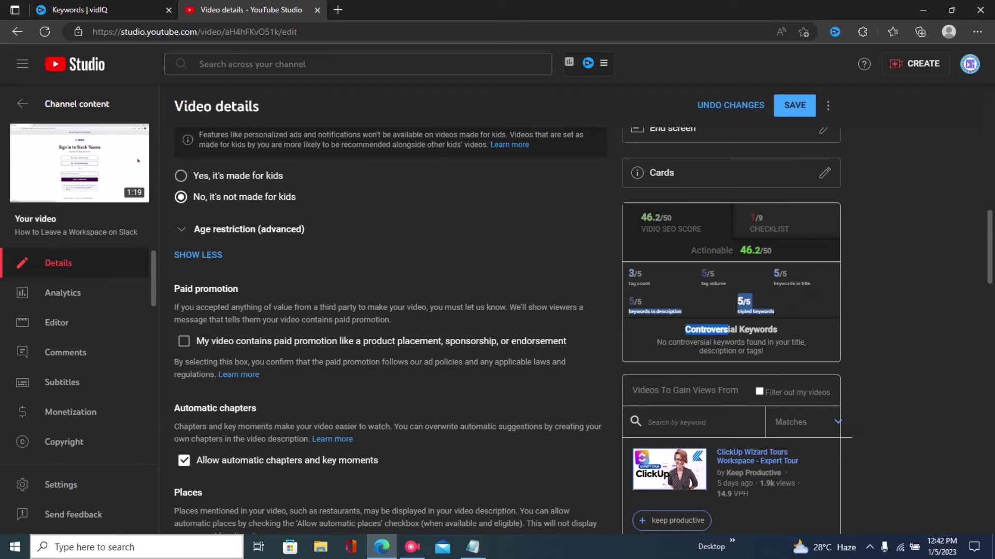
left_click(639, 283)
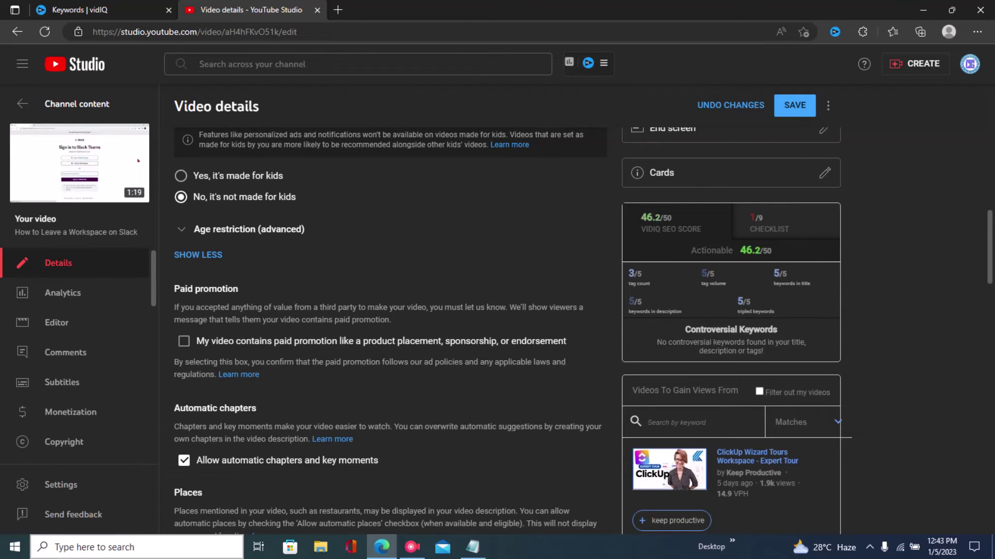
mouse_move(636, 284)
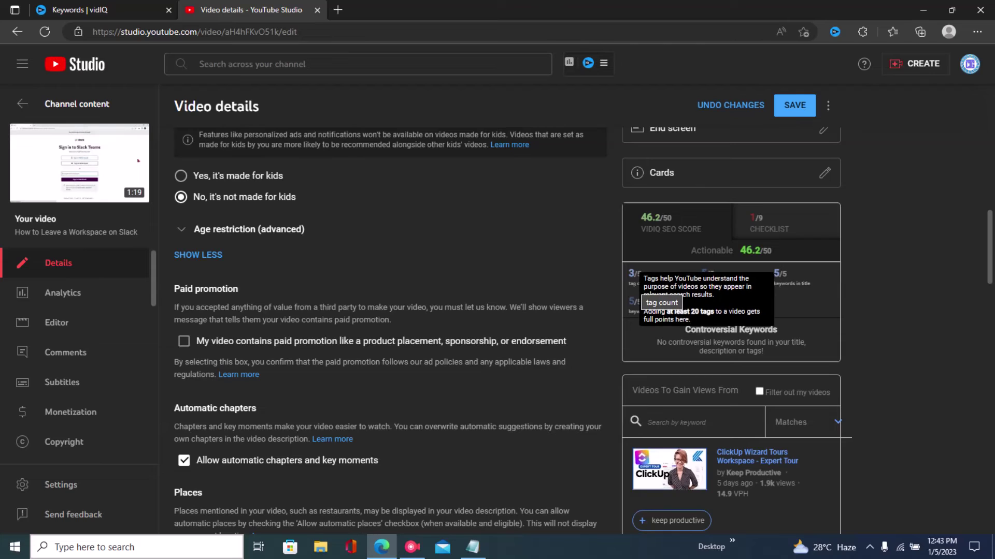
left_click_drag(640, 284, 663, 282)
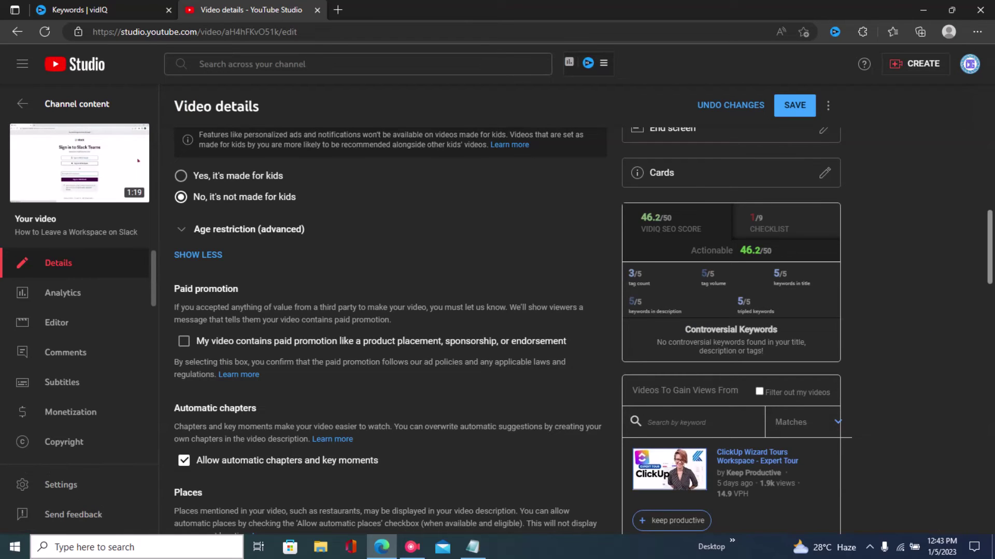
scroll(389, 332, "down", 8)
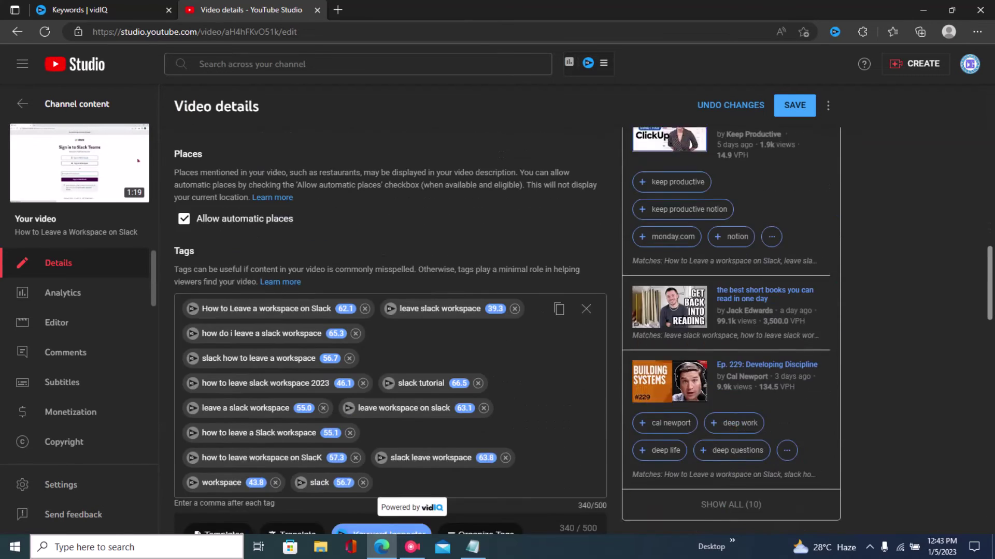
scroll(388, 332, "up", 8)
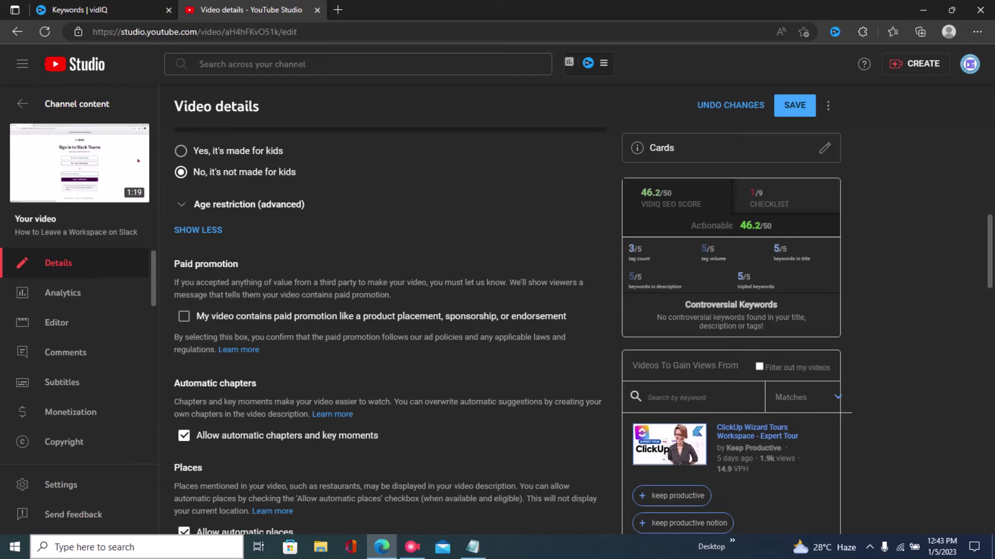
mouse_move(644, 248)
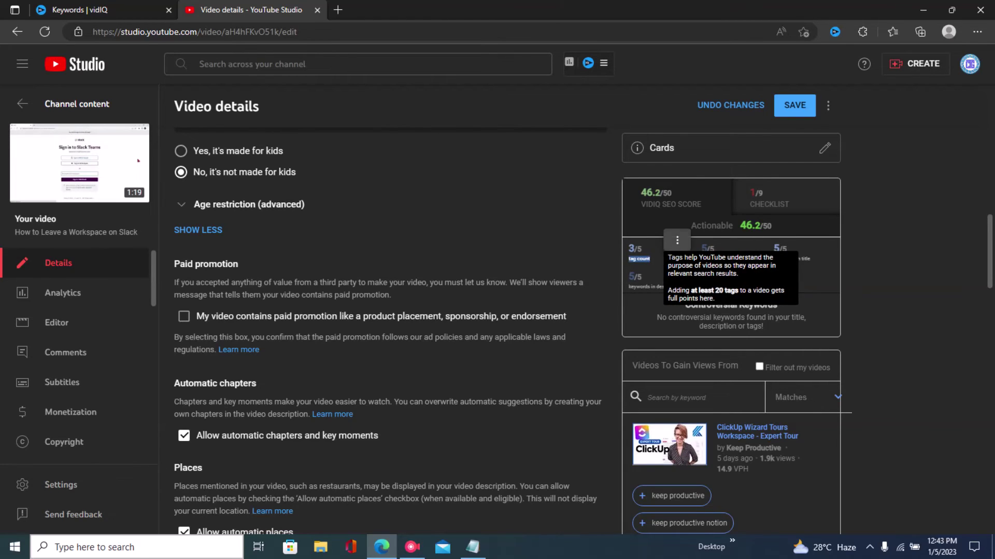
Step: Add the tag "slack how to leave workspace" to the video's tags
scroll(388, 332, "down", 8)
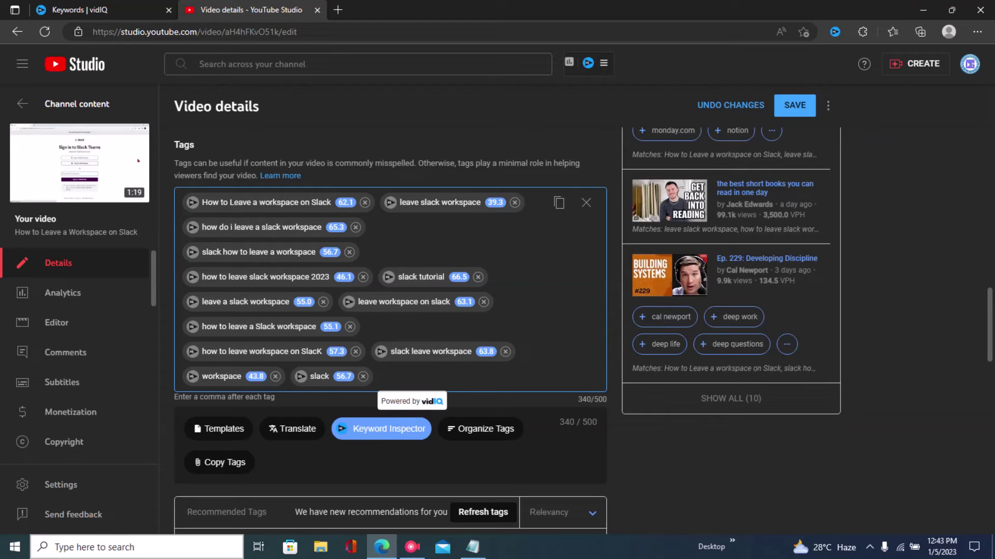
type("slack how to leave workspace")
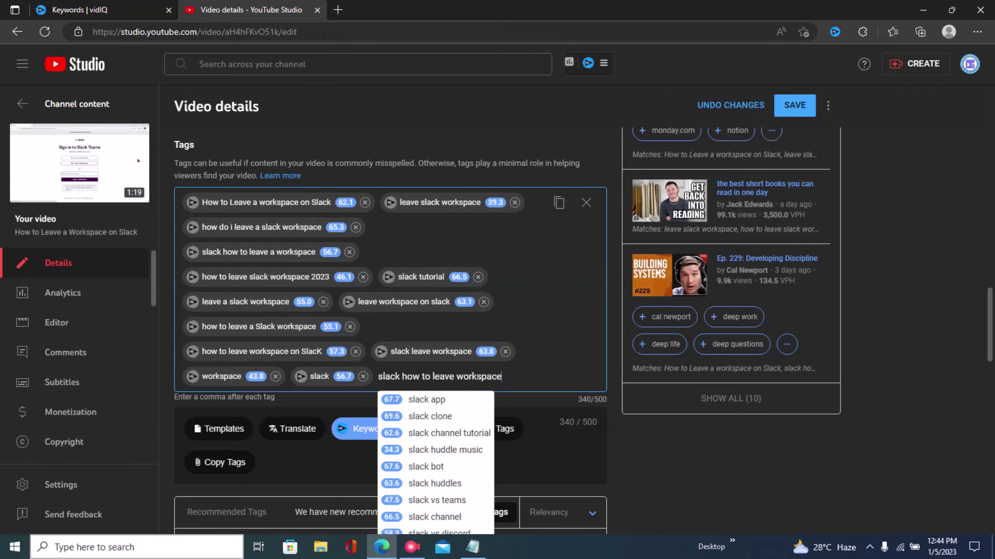
key("Return")
Step: Add the tags "how to", "can I" and "slack 2023", and check the vidIQ SEO score
type("how to")
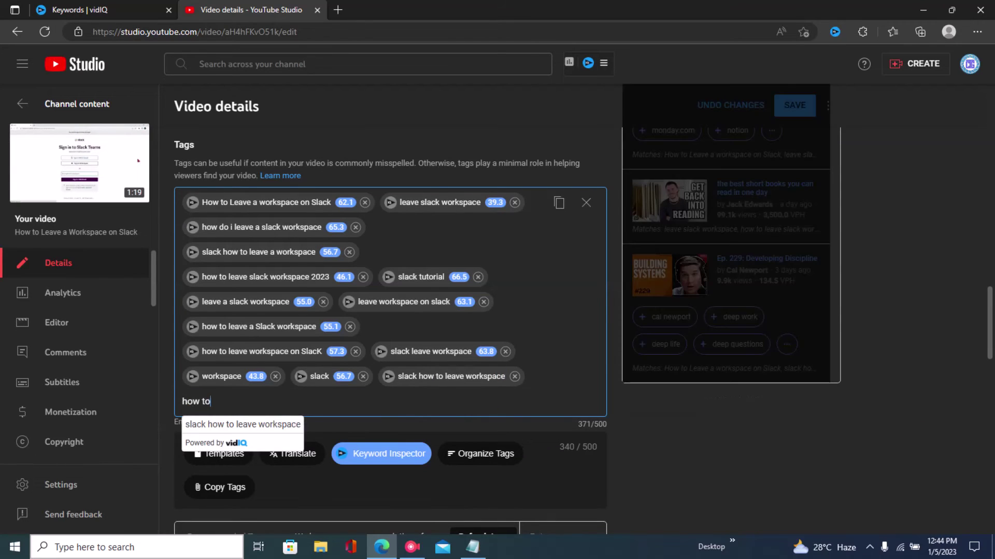
key("Return")
type("can I")
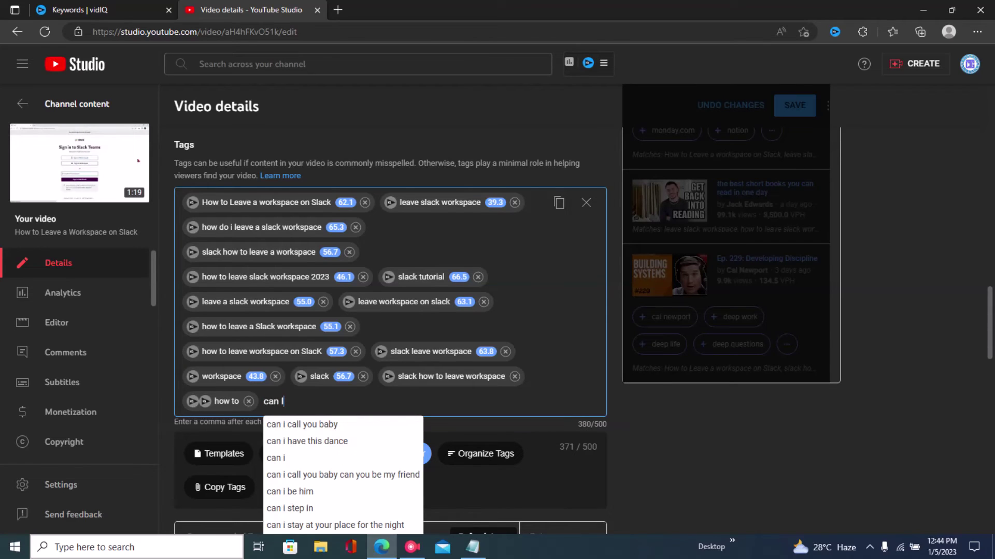
key("Return")
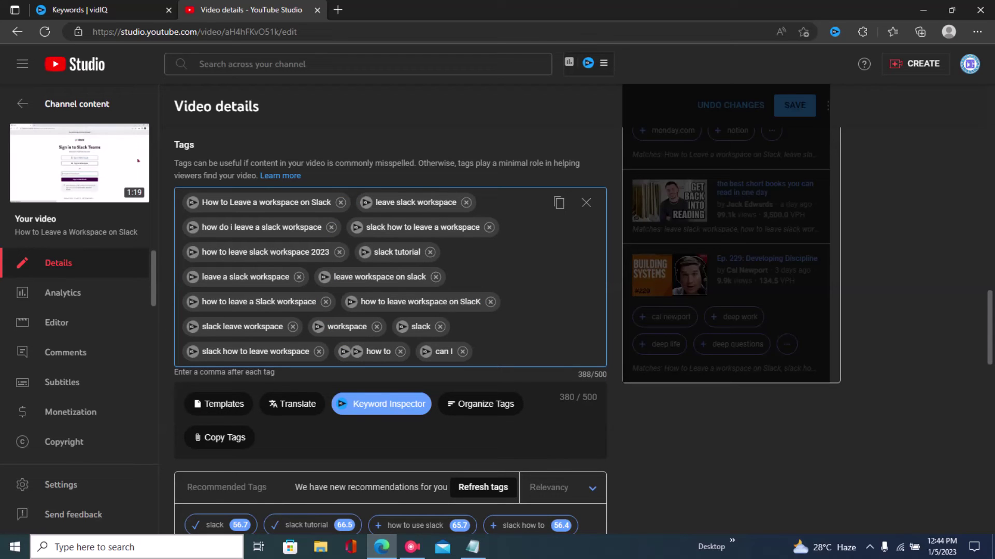
type("s")
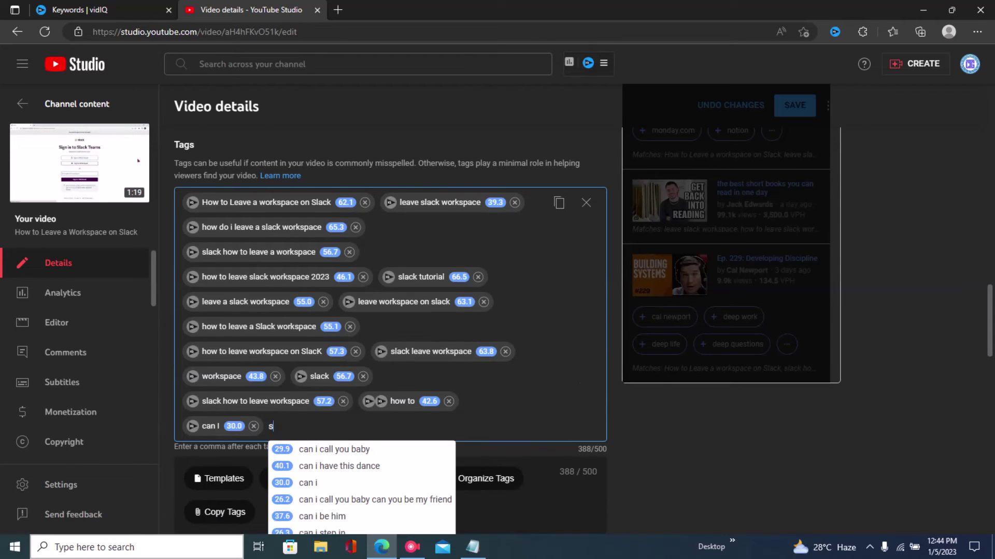
type("lack 2023")
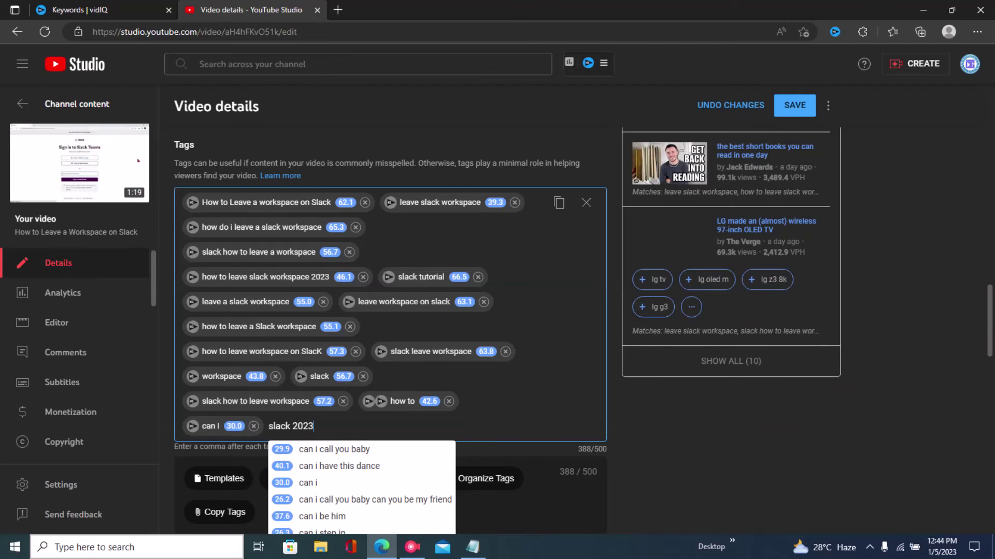
key("Return")
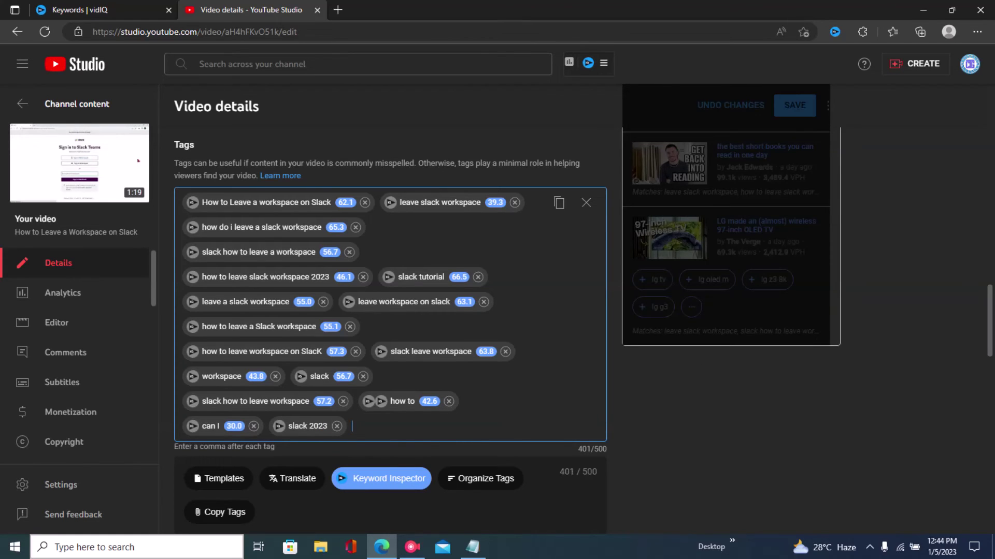
scroll(388, 311, "up", 10)
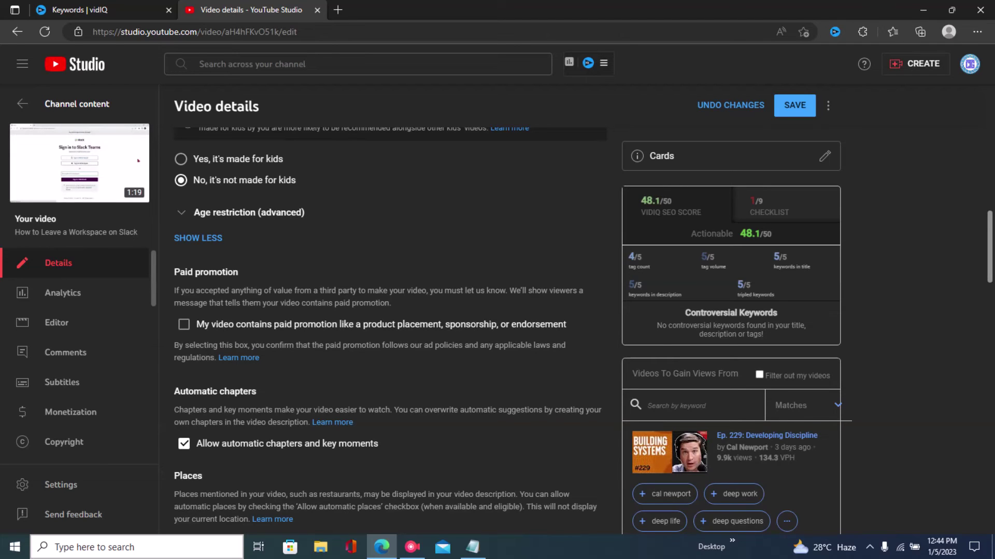
Step: Add the tag "how to leave a slack workspace 2023" to the video's tags
scroll(390, 331, "down", 10)
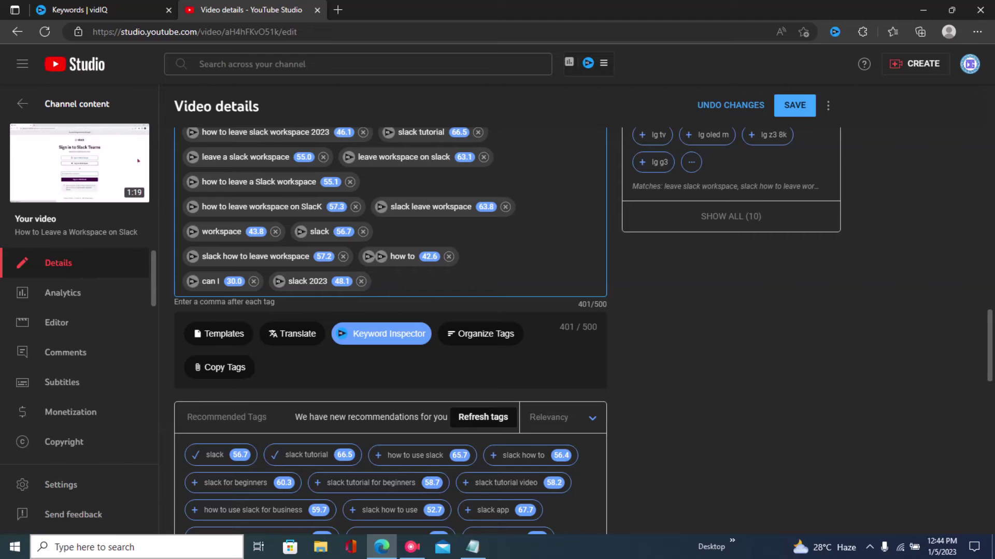
type("how t")
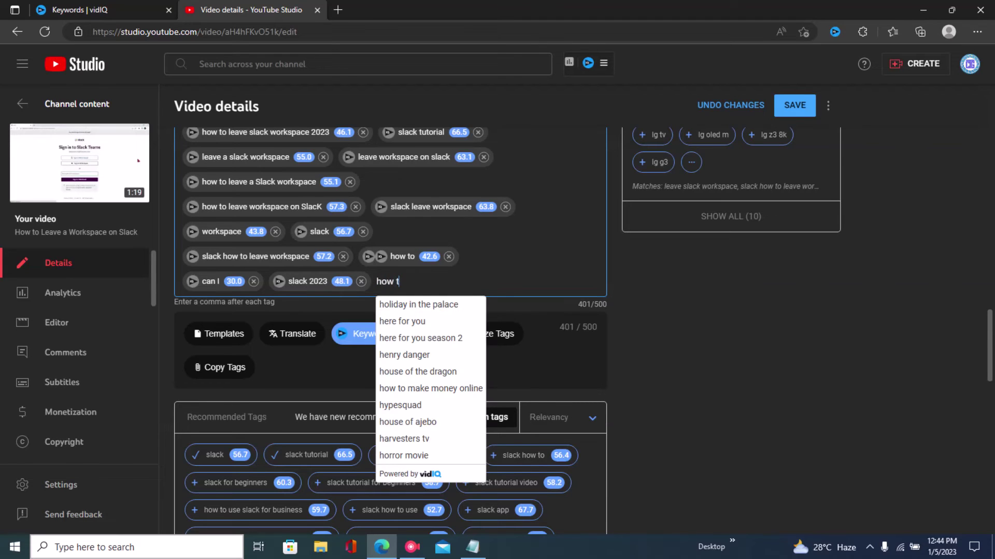
type("o leave a ")
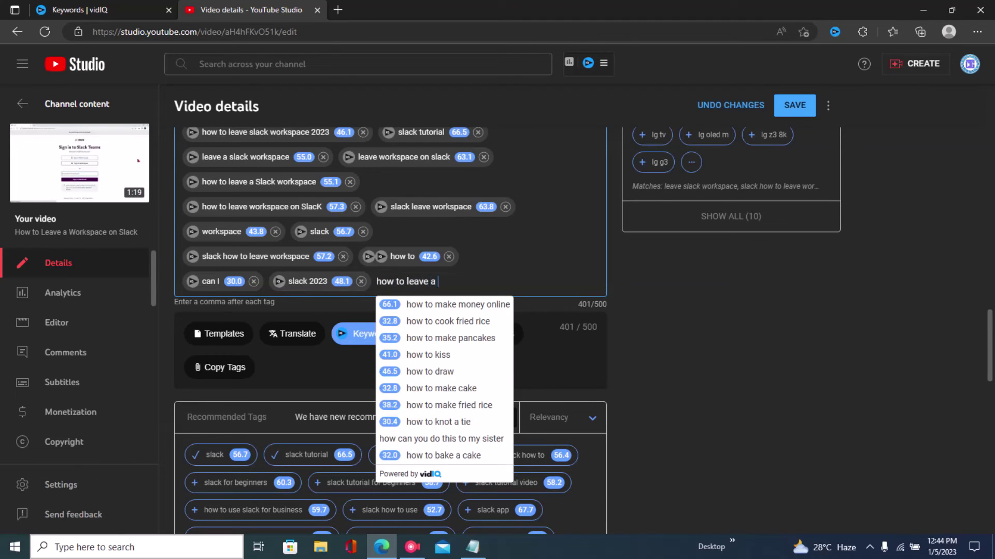
type("slack work")
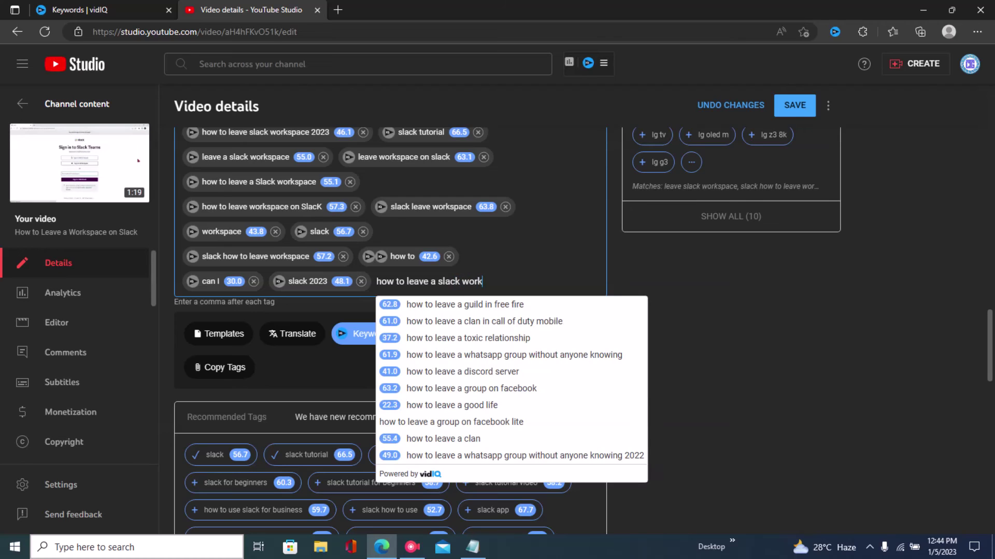
type("space 2023")
key("Return")
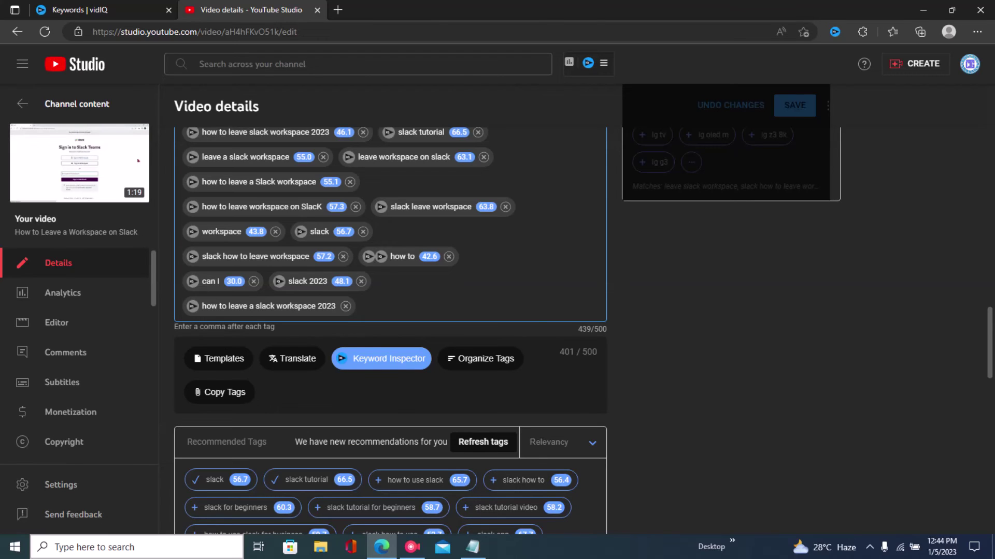
Step: Add the tag "leave slack workspace 2023" to the video's tags
type("leave slack workspa")
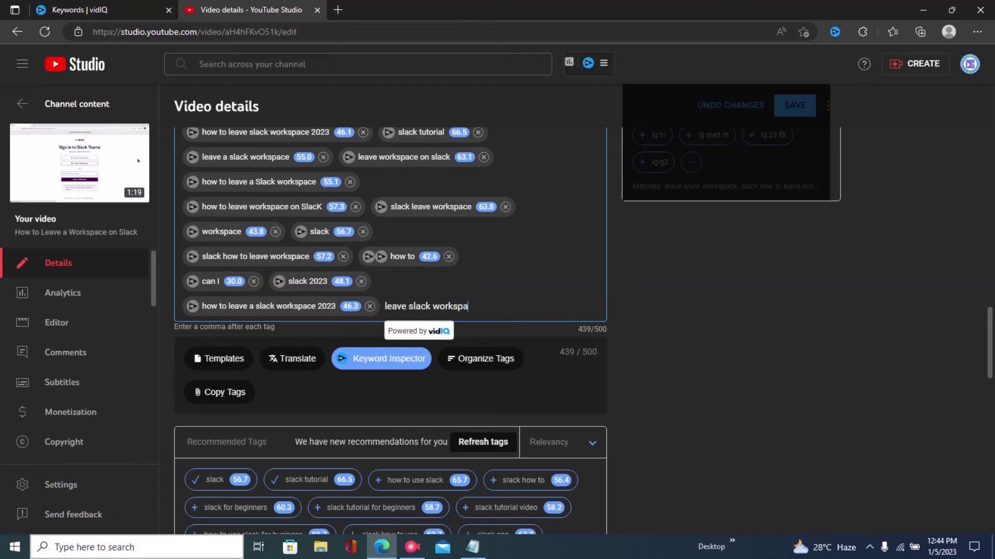
type("ce")
key("BackSpace")
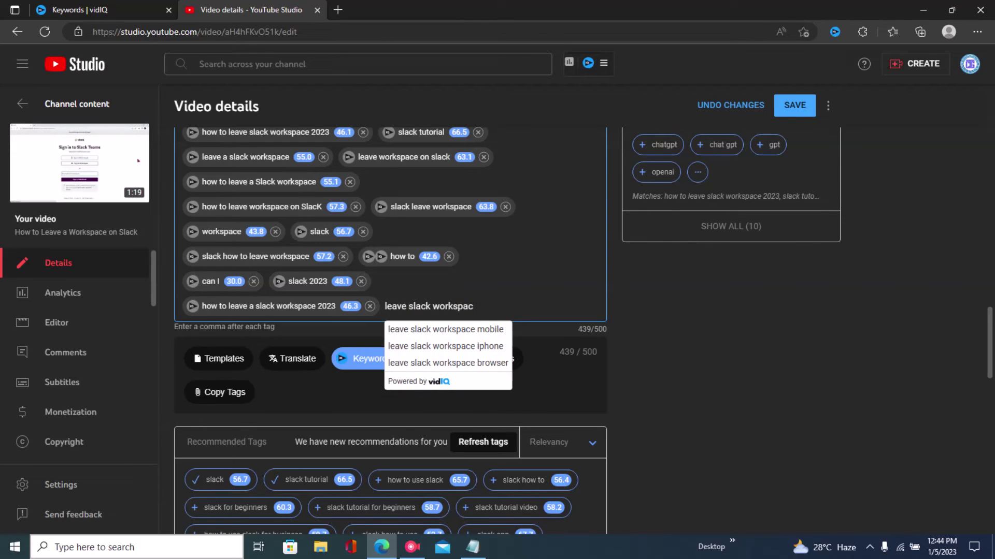
type("e 2023")
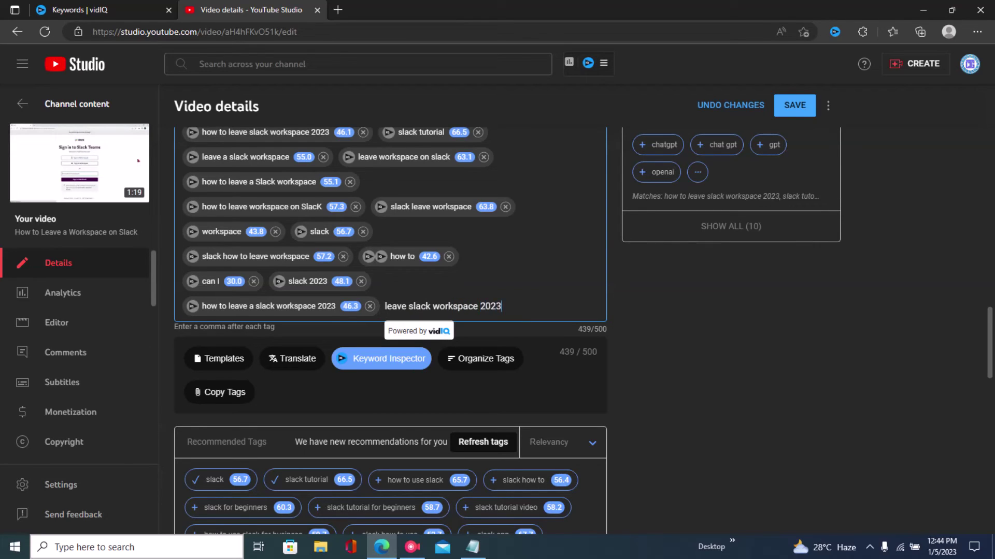
key("Return")
Step: Try to add "slack leave workspace" as another tag
type("slack leave")
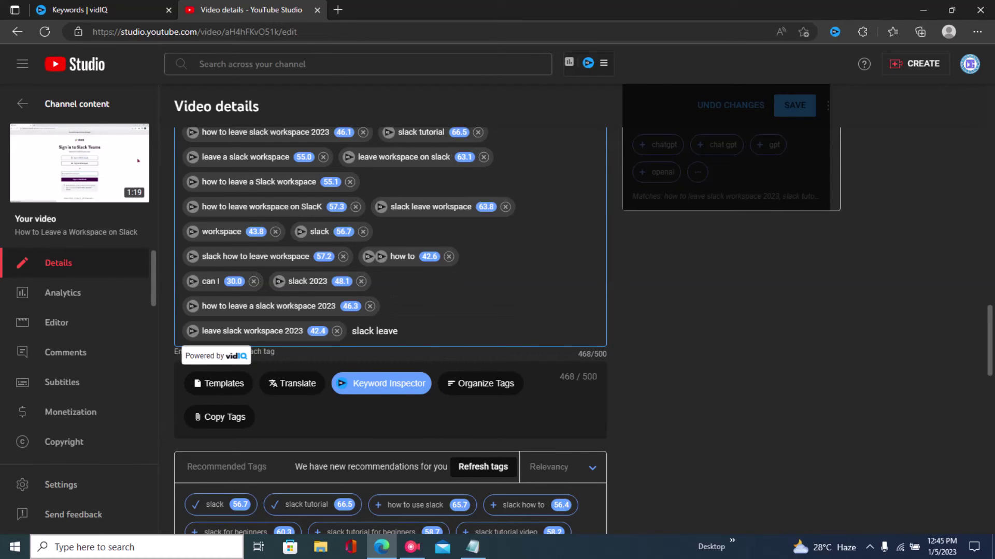
type(" workspace")
key("Return")
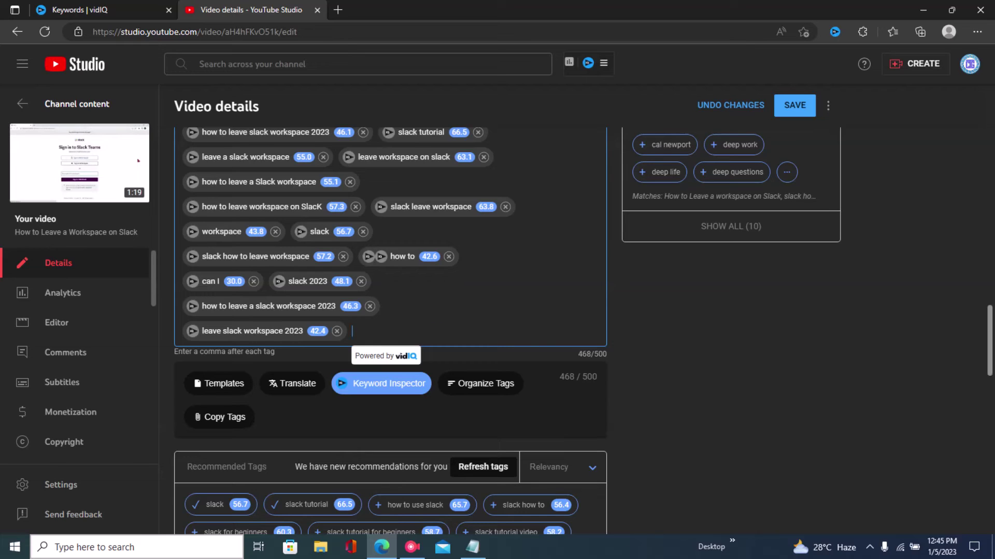
Step: Add the tags "how to leave" and "leave", and check the tag count and overall score in the vidIQ SEO breakdown
scroll(390, 331, "up", 10)
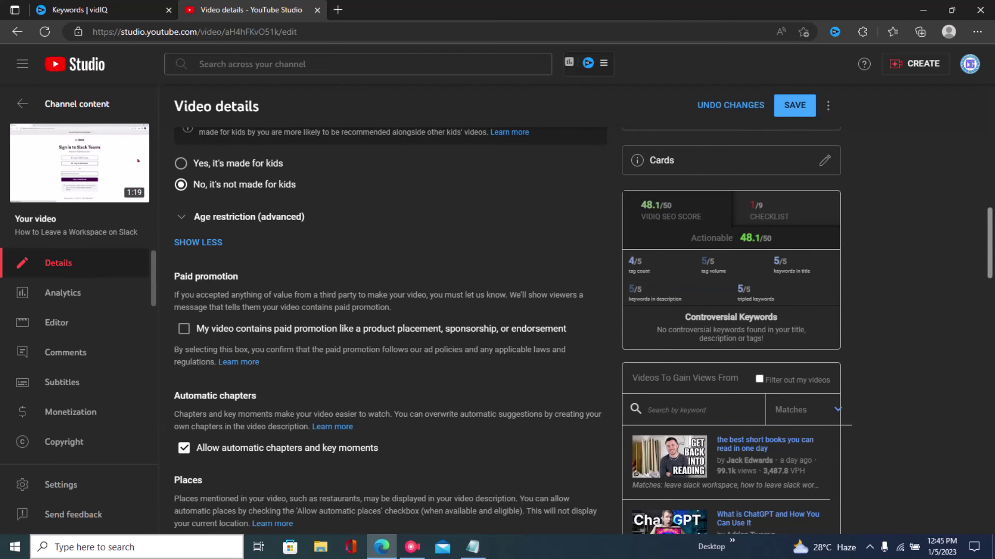
scroll(390, 331, "down", 10)
scroll(391, 331, "up", 2)
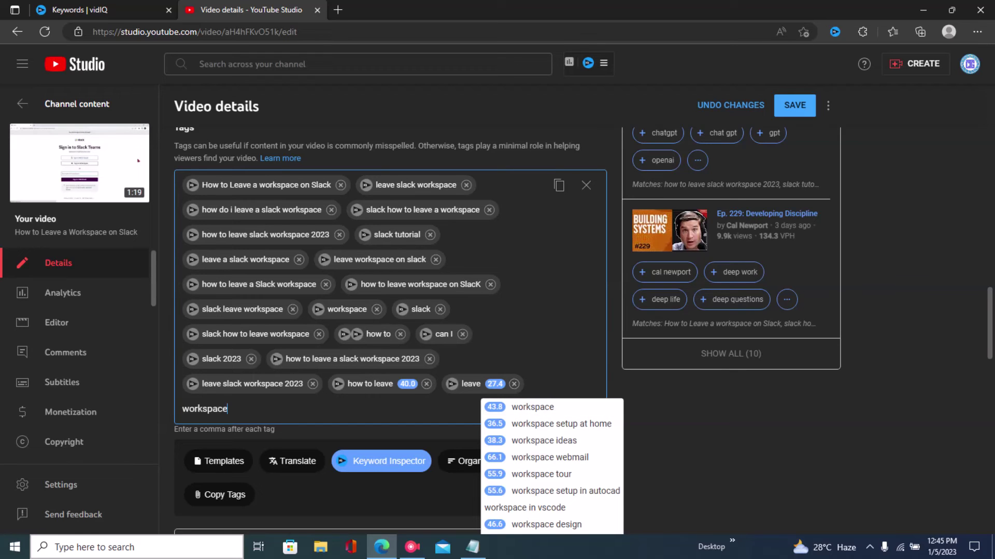
scroll(390, 331, "up", 6)
scroll(391, 332, "up", 3)
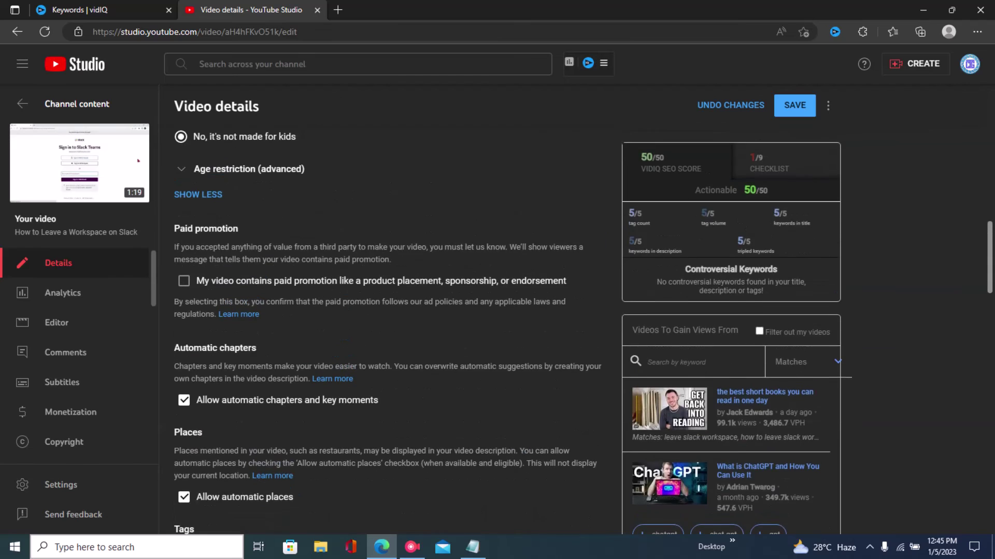
mouse_move(638, 262)
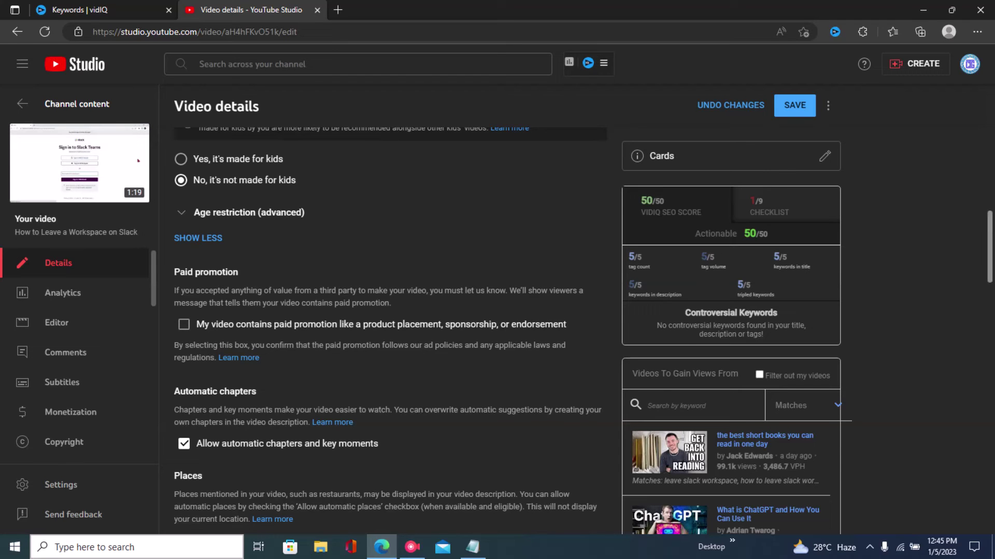
Step: Clear the uncommitted text "workspace" from the end of the tags
scroll(390, 331, "down", 8)
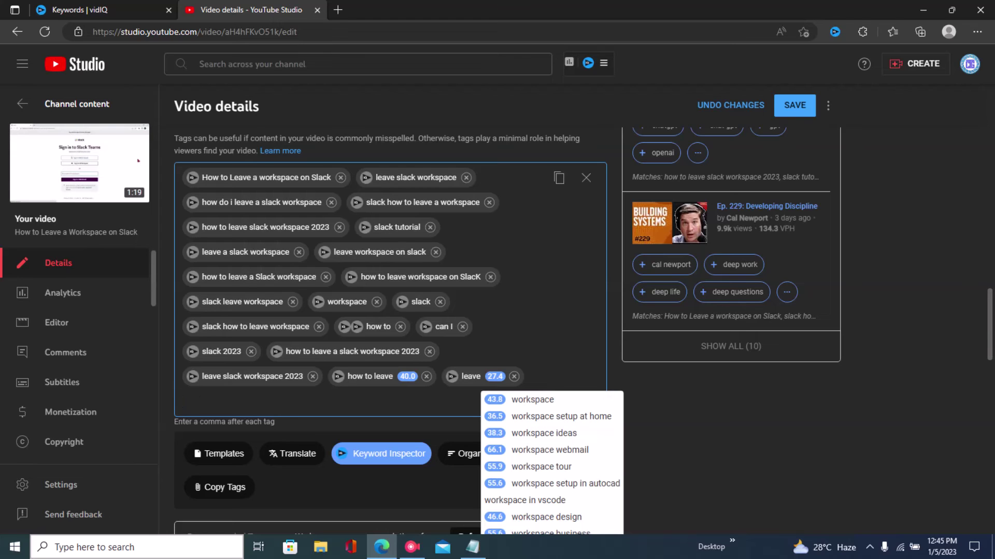
key("Down")
left_click_drag(223, 401, 196, 402)
key("ctrl+a")
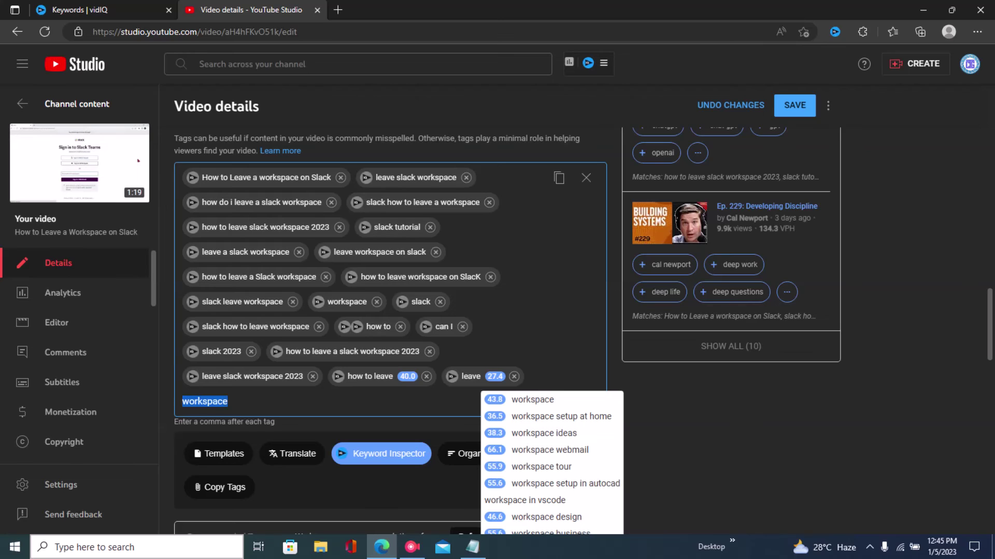
key("BackSpace")
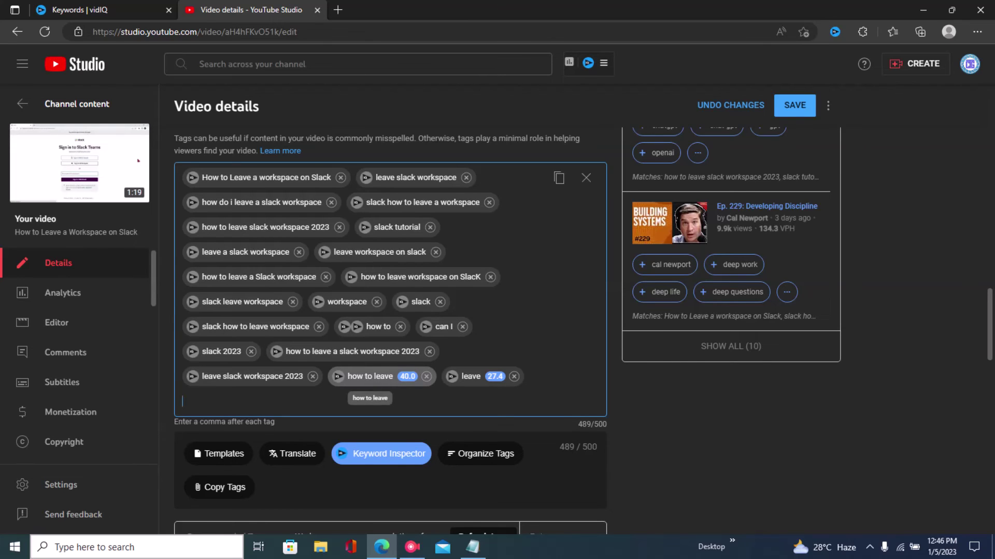
Step: Check the overall vidIQ SEO score and its breakdown for tag count, tag volume, title, description and tripled keywords
mouse_move(468, 377)
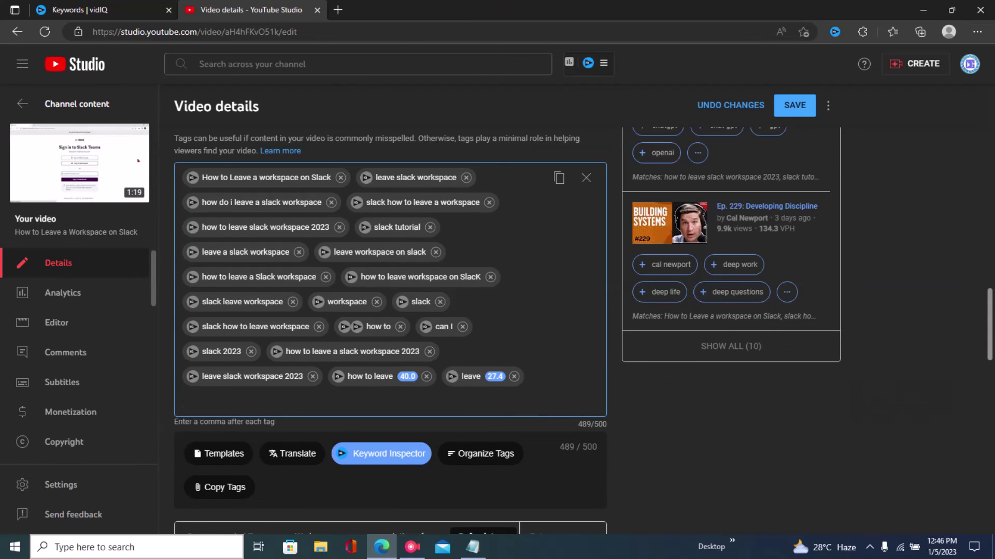
scroll(584, 331, "up", 7)
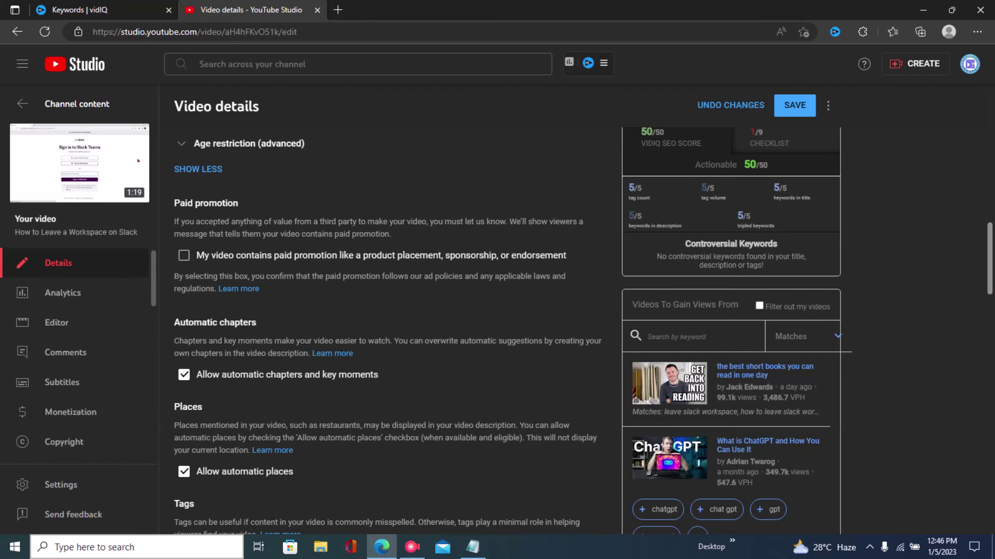
scroll(383, 332, "up", 1)
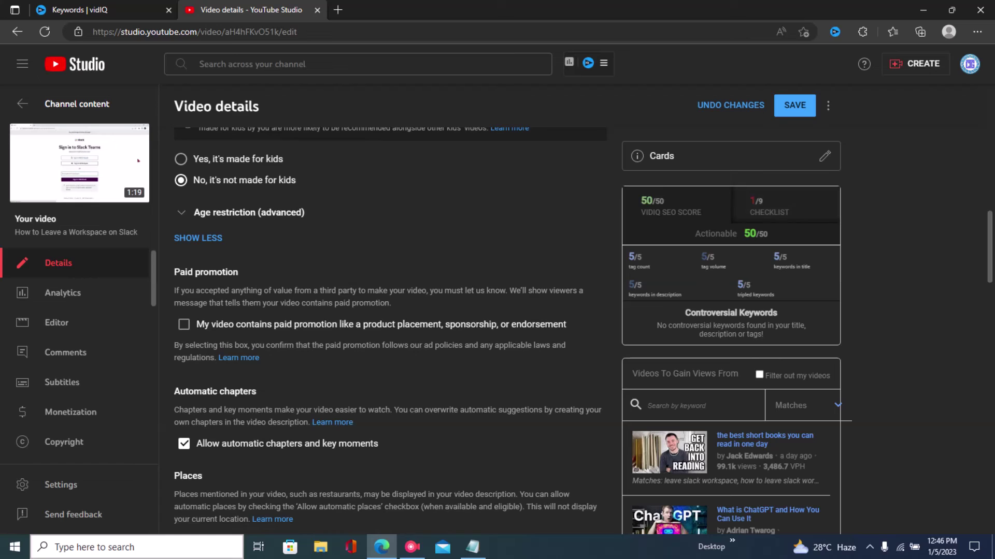
mouse_move(638, 268)
Step: Change the video's visibility to Public and confirm the choice
scroll(388, 331, "up", 6)
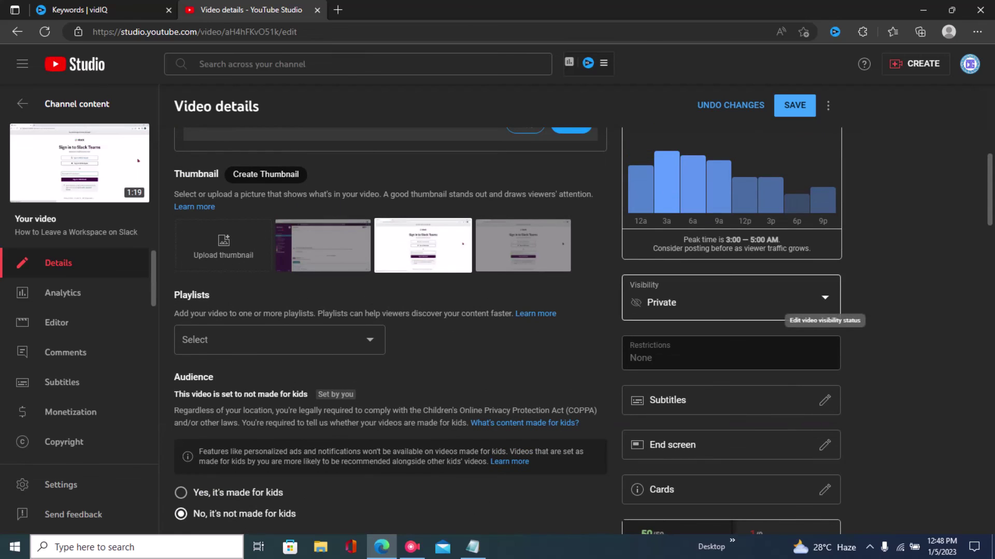
left_click(823, 303)
left_click(674, 373)
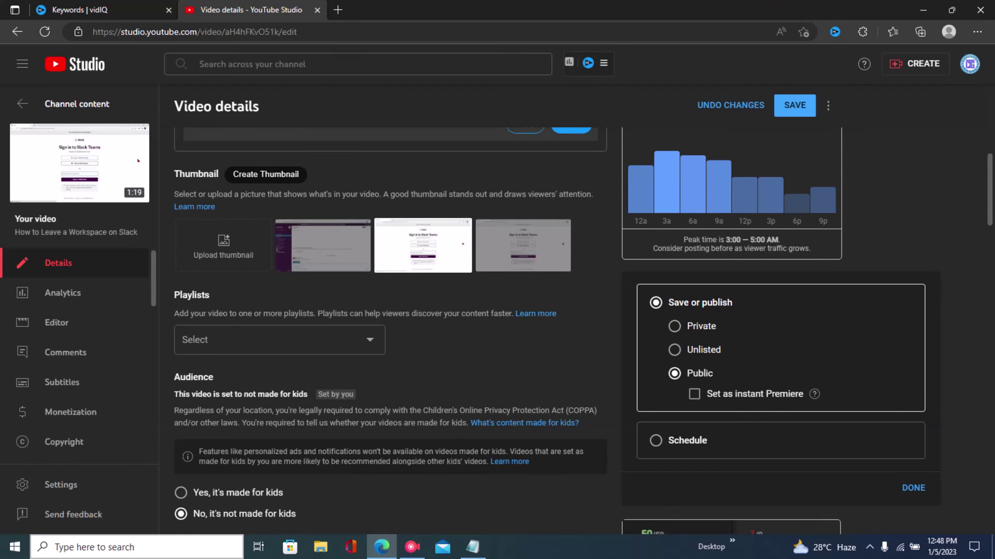
left_click(912, 488)
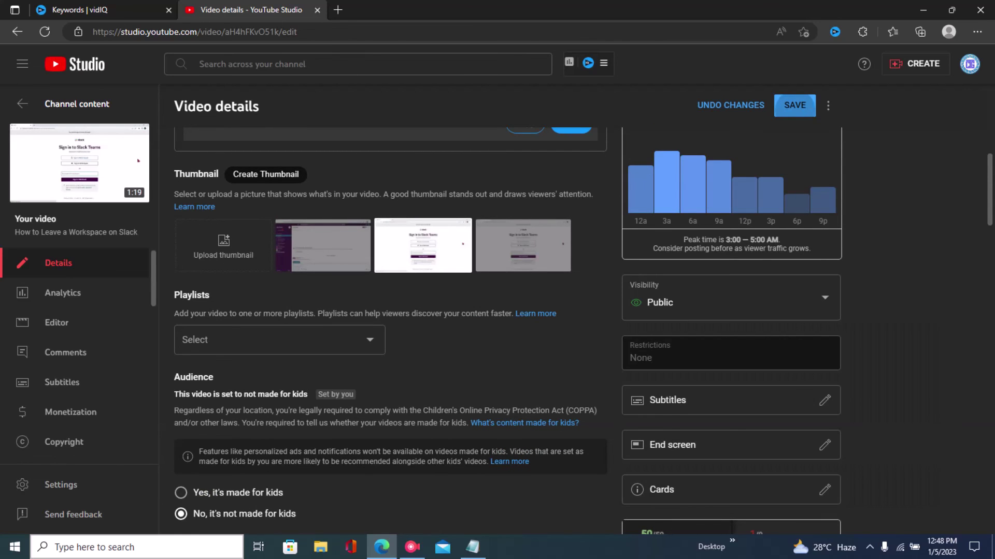